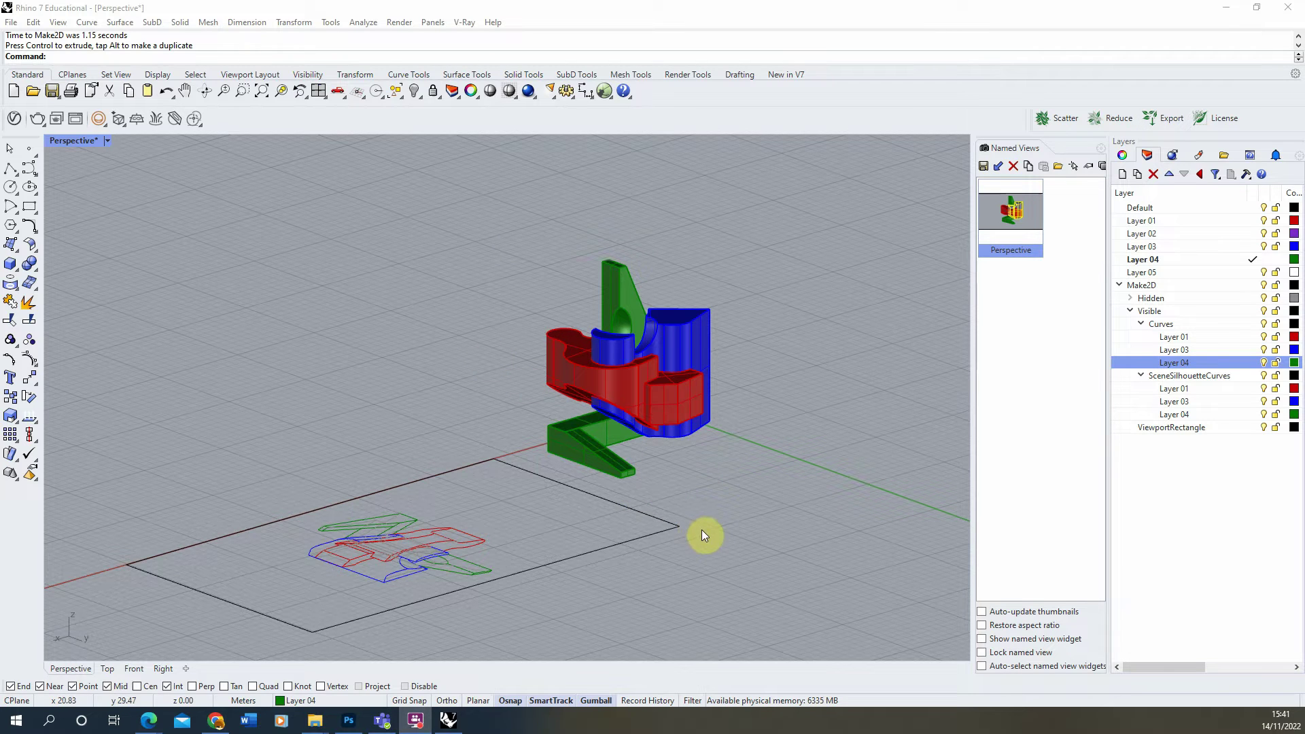
- Maximize Rhino's Top view and zoom out so the Make2D linework fills it
right_click_drag(693, 534, 417, 560)
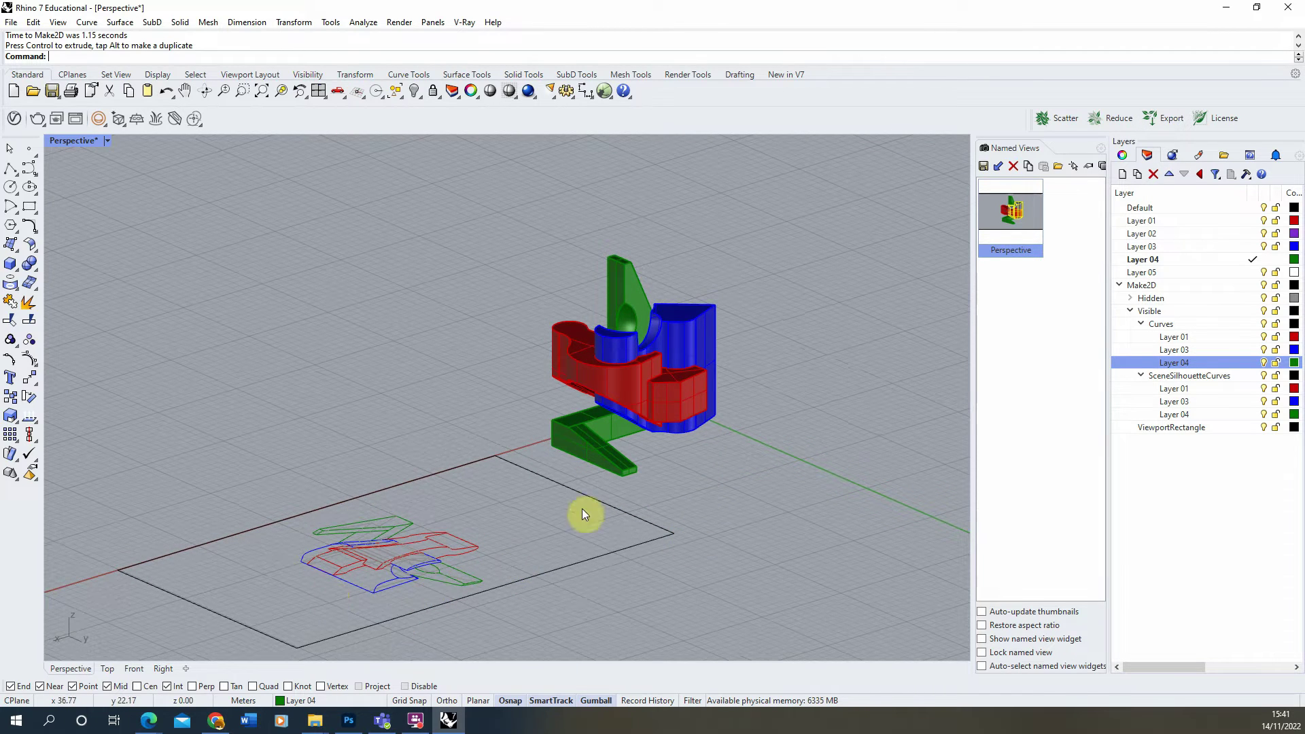
double_click(80, 141)
double_click(55, 142)
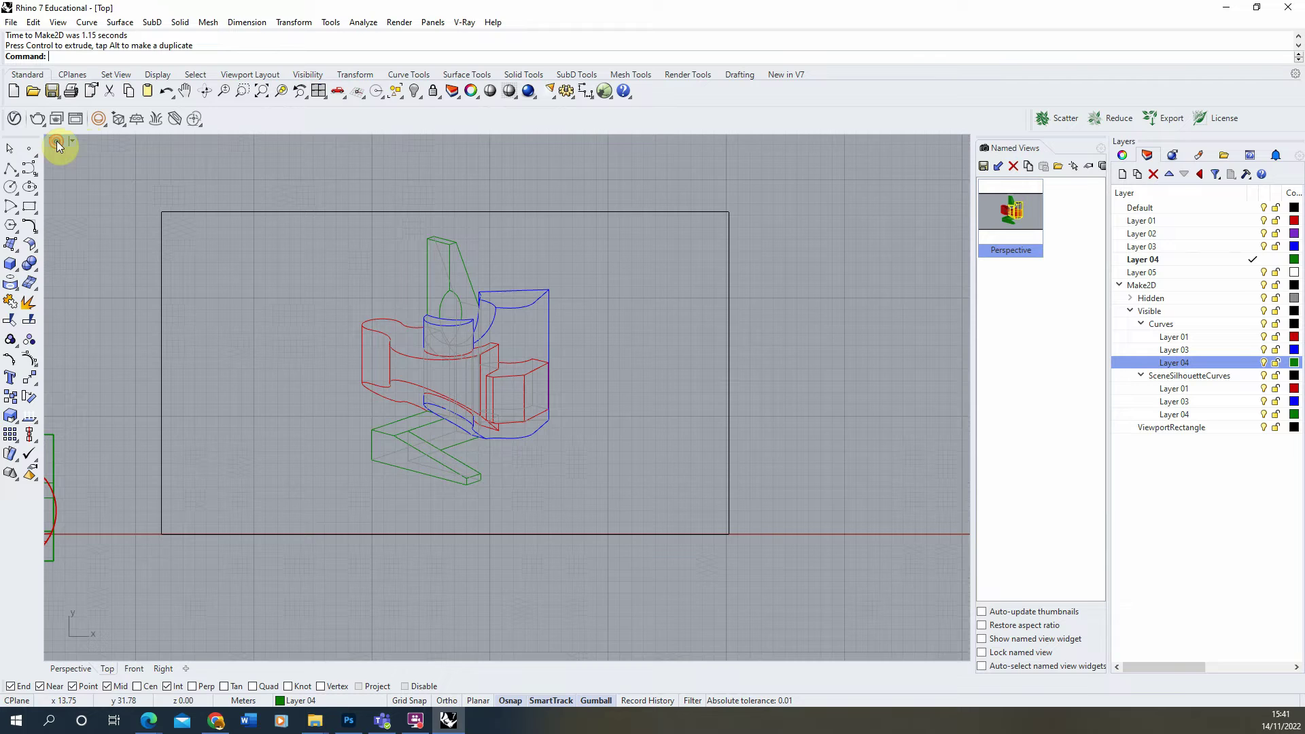
scroll(759, 394, "down", 2)
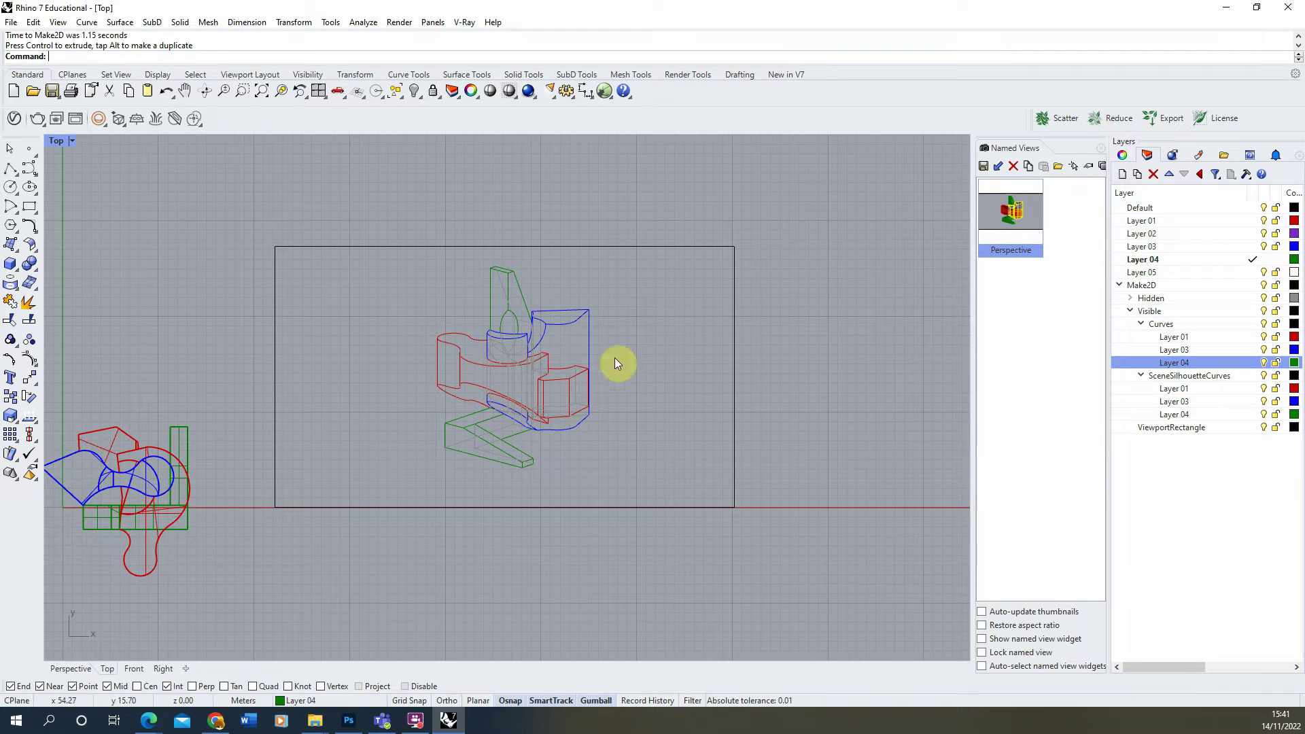
- Window-select the Make2D curves and export them as Adobe Illustrator (*.ai) file 01_Drawing
left_click_drag(840, 208, 258, 562)
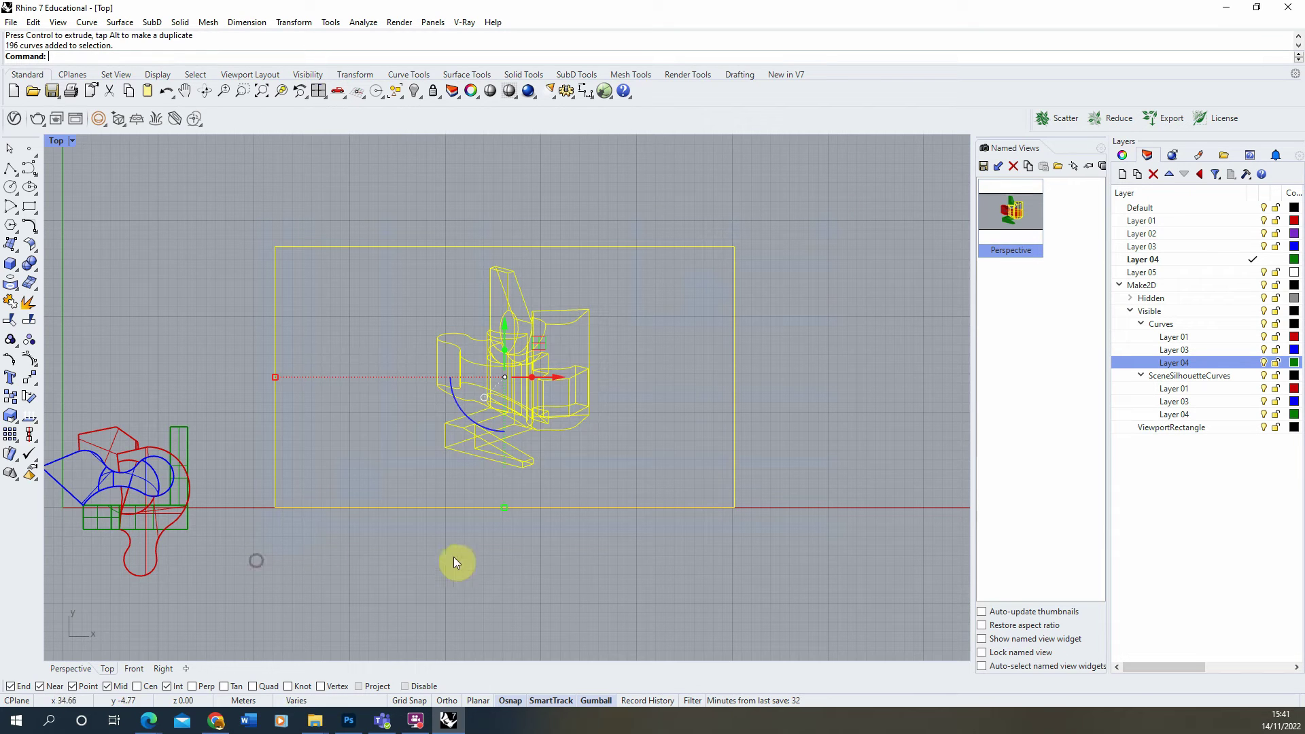
left_click(11, 22)
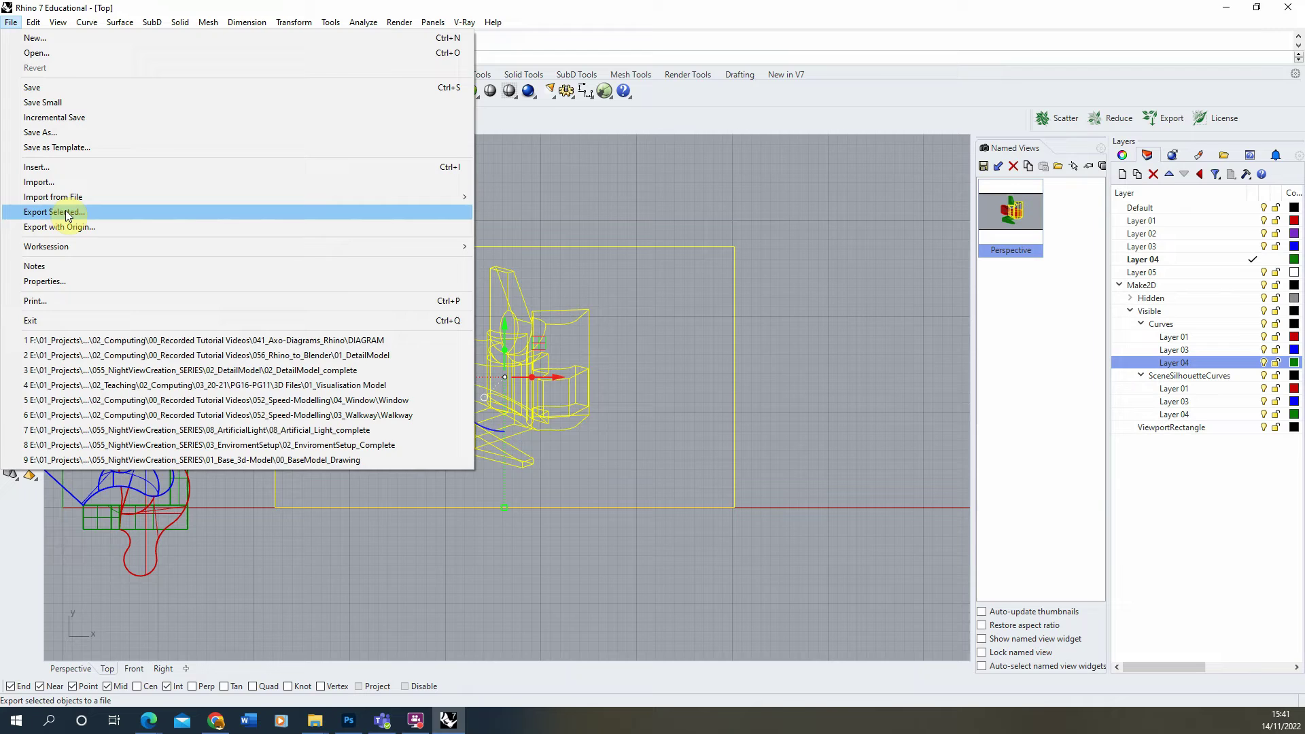
left_click(67, 212)
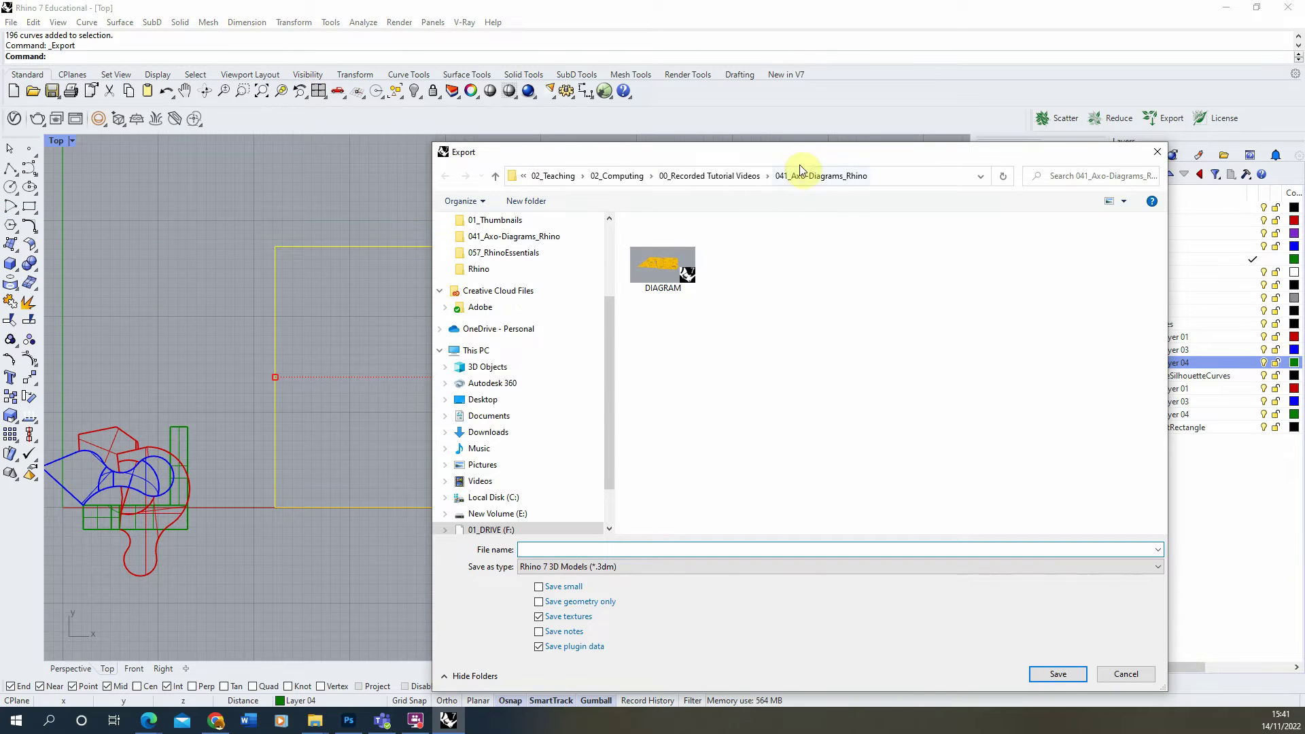
left_click_drag(786, 150, 662, 126)
left_click(457, 543)
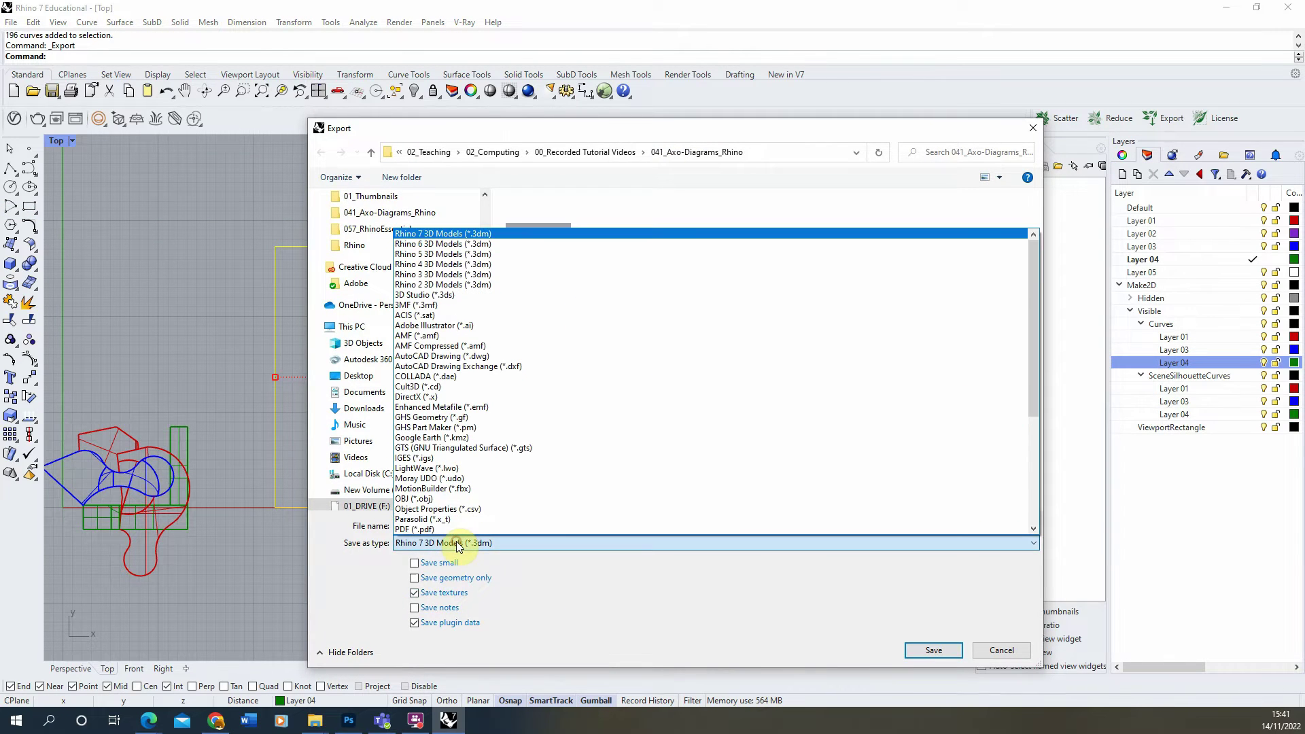
left_click(472, 328)
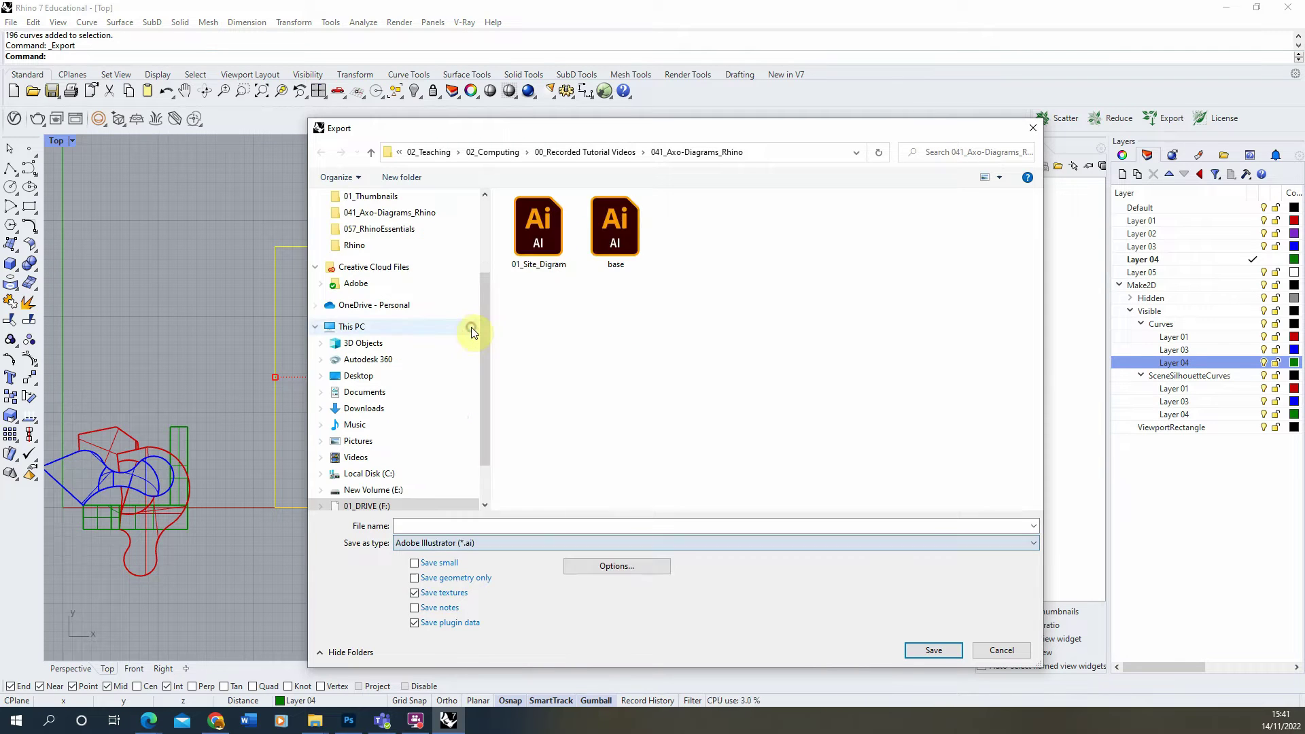
left_click(459, 524)
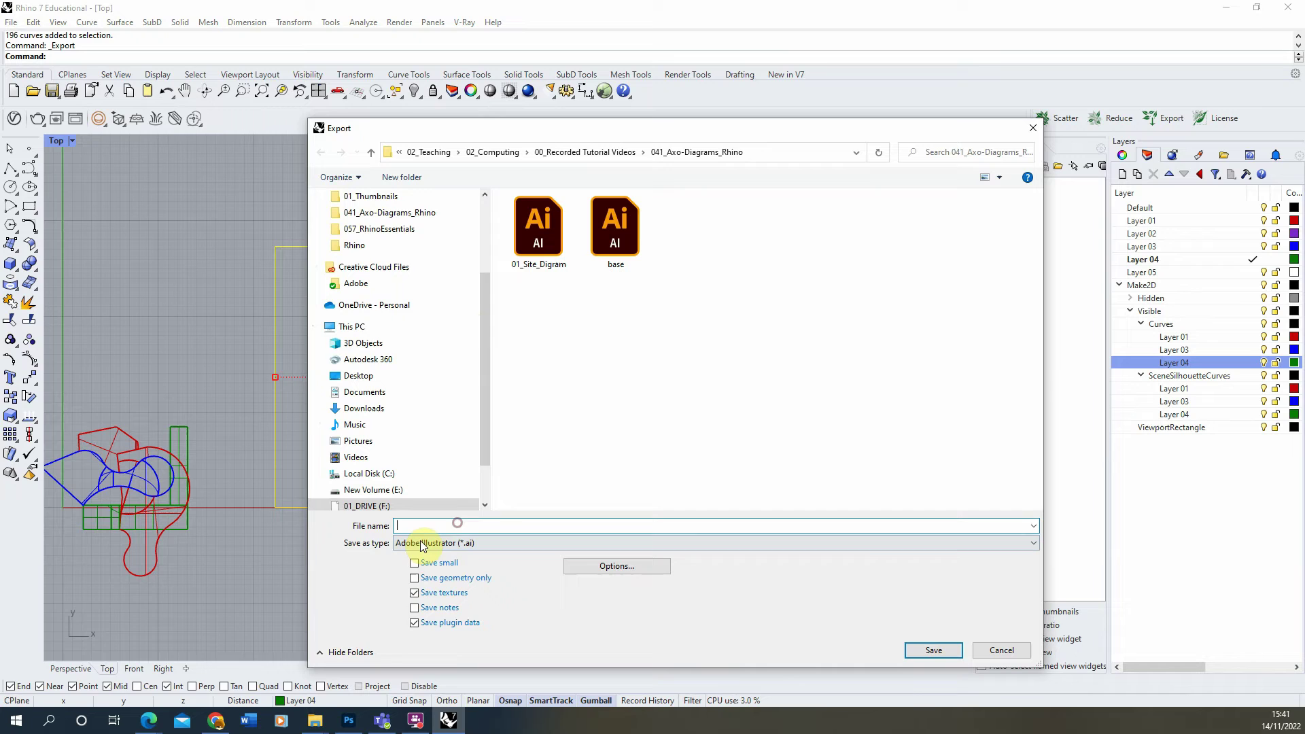
type("01_")
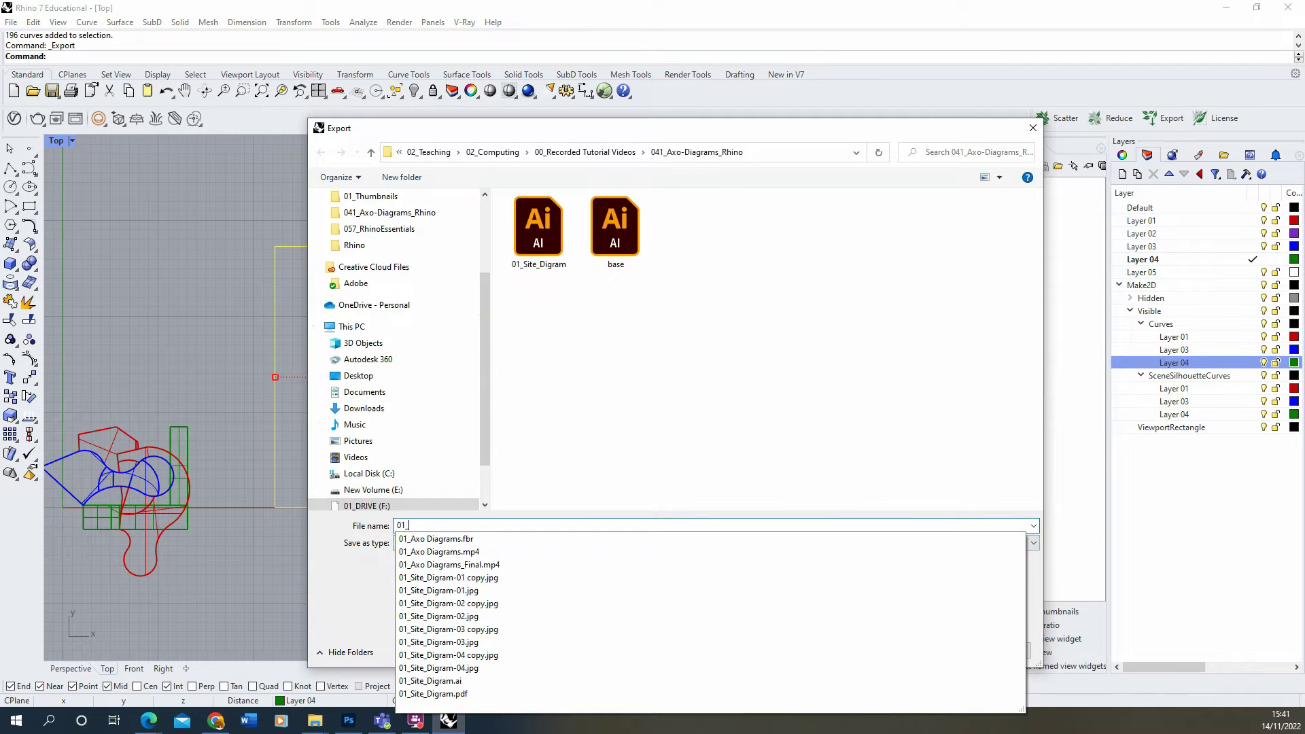
type("Dra")
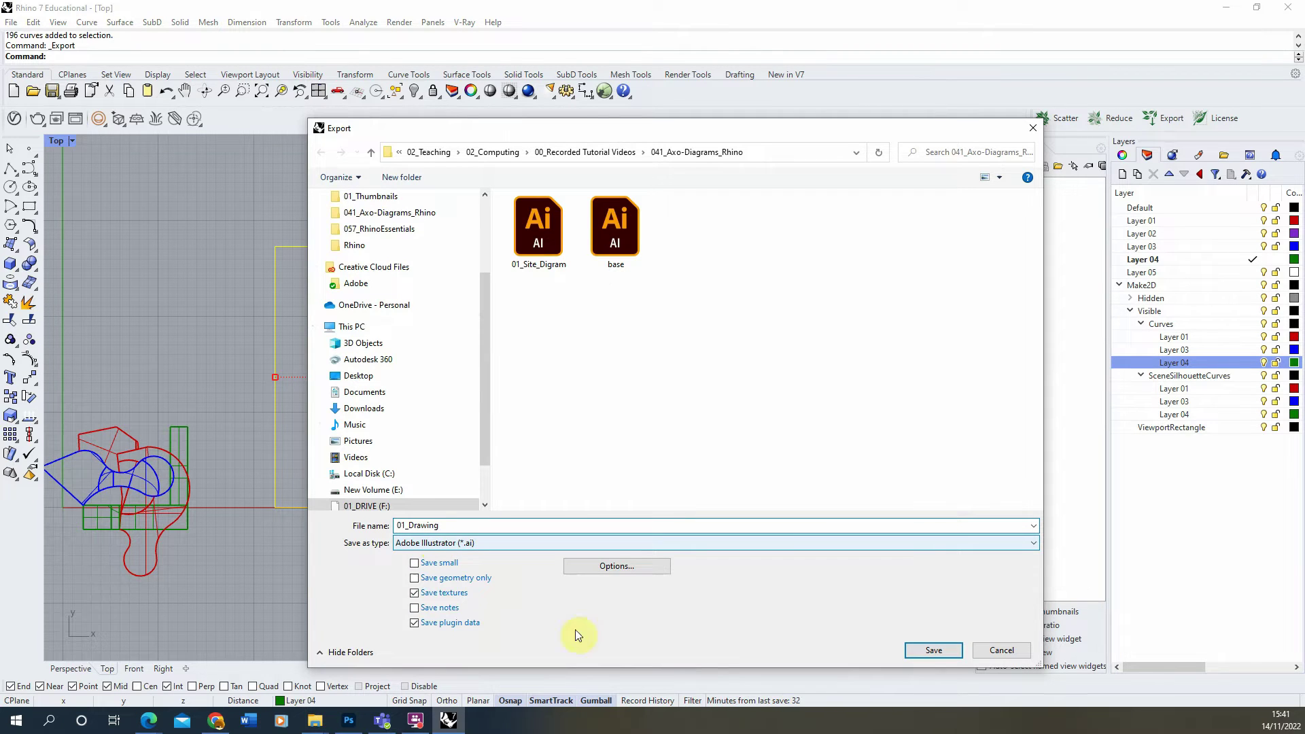
type("wing")
left_click(935, 651)
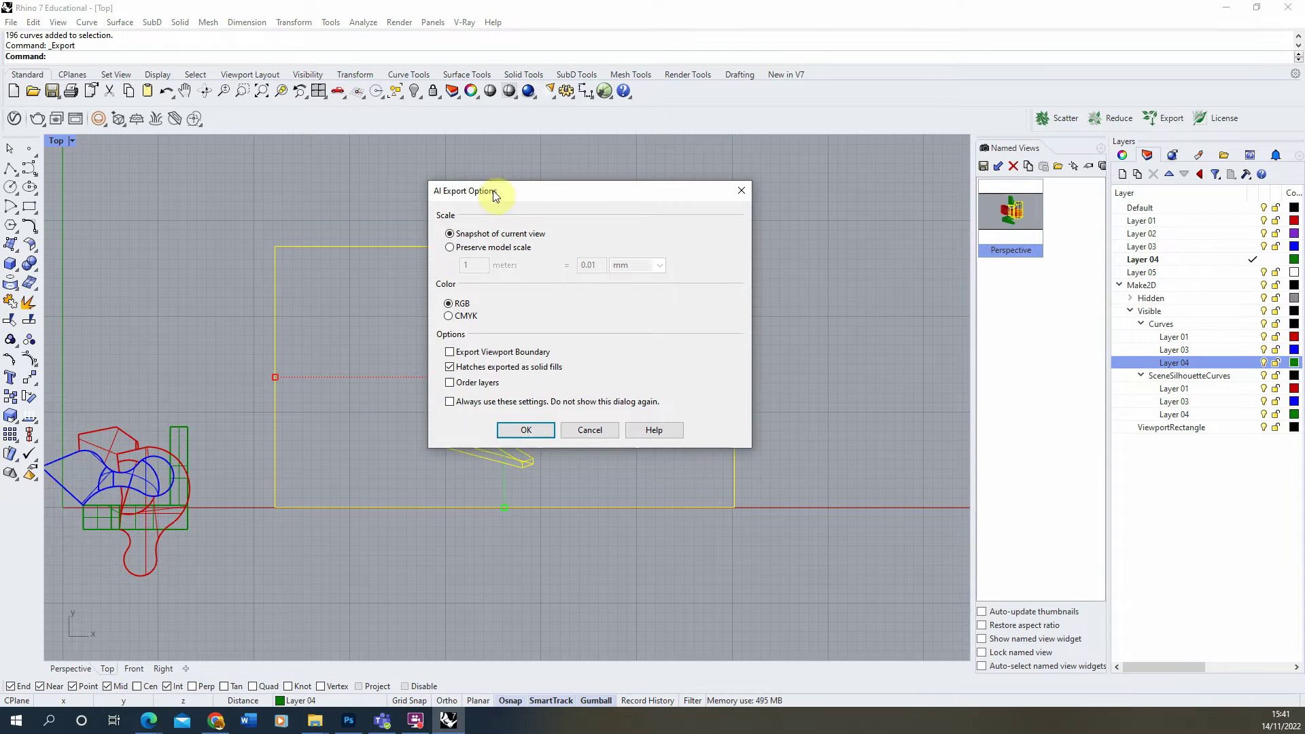
- Compare the Preserve model scale options, then export using Snapshot of current view
left_click_drag(495, 194, 574, 196)
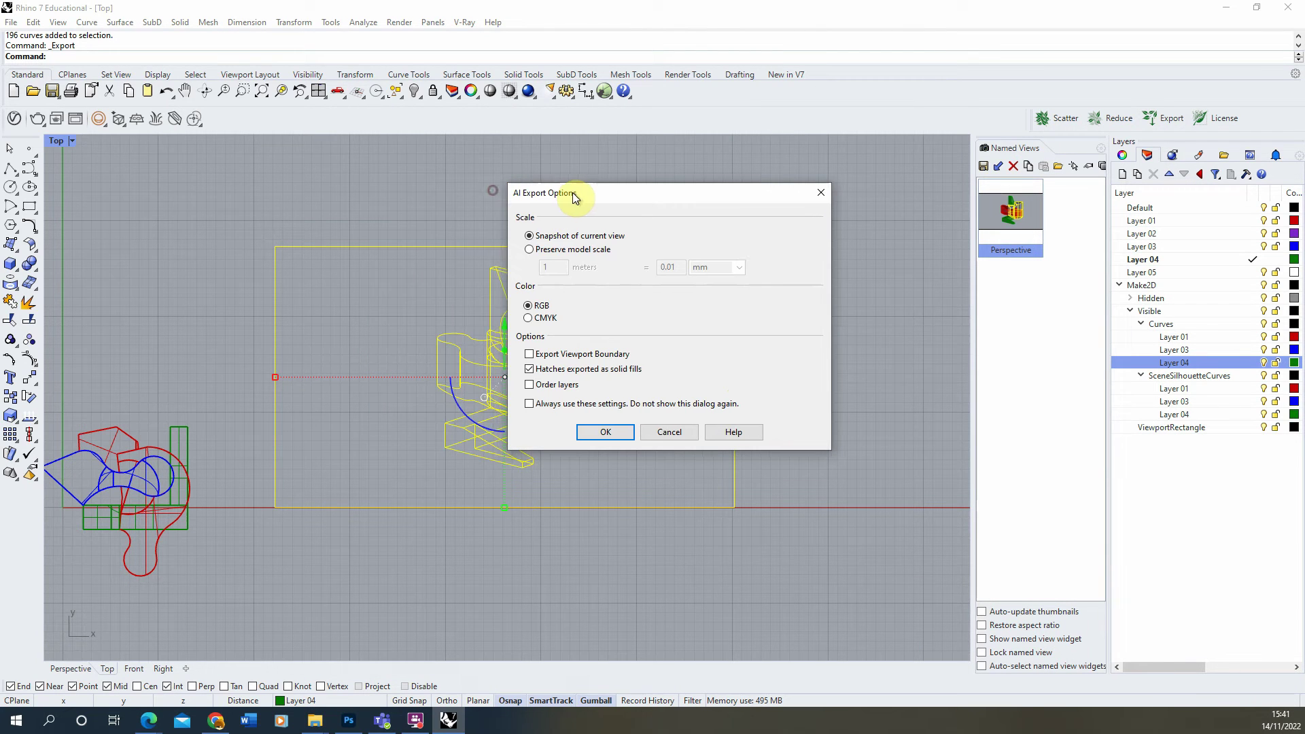
left_click(563, 250)
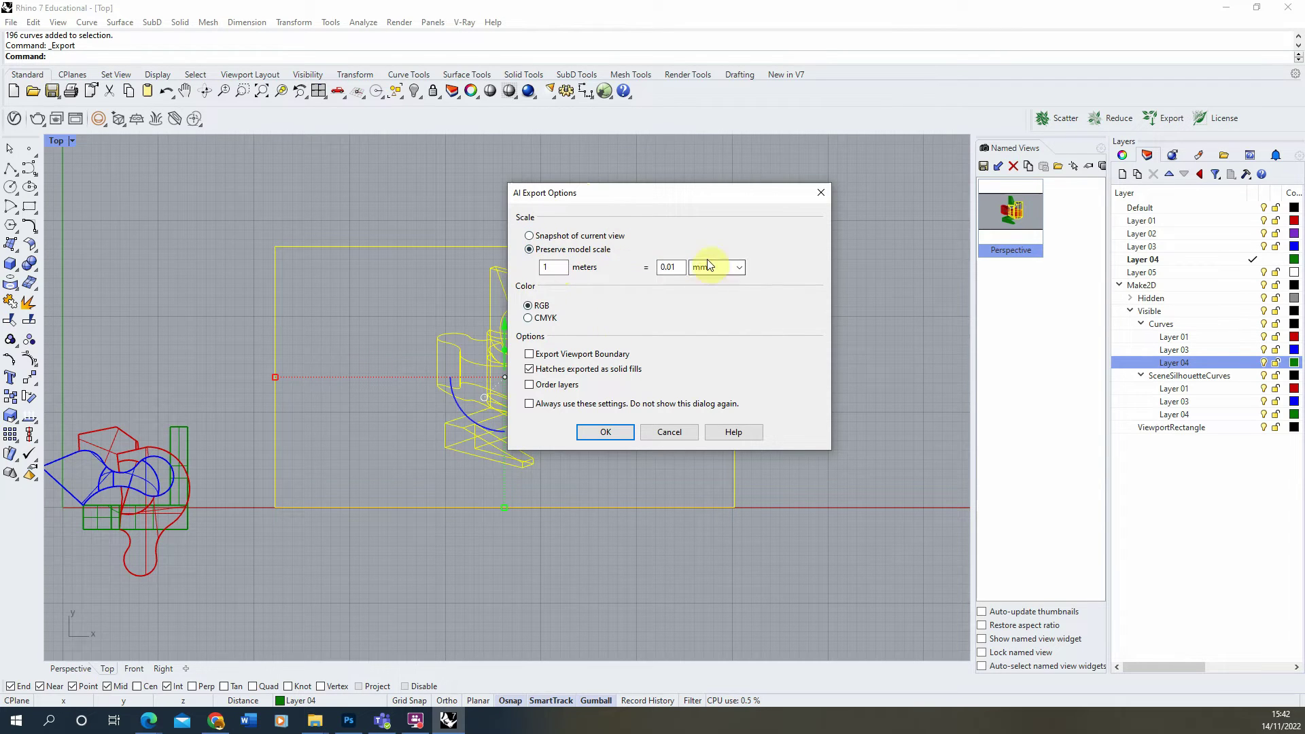
scroll(697, 267, "down", 1)
scroll(697, 266, "up", 1)
left_click(563, 235)
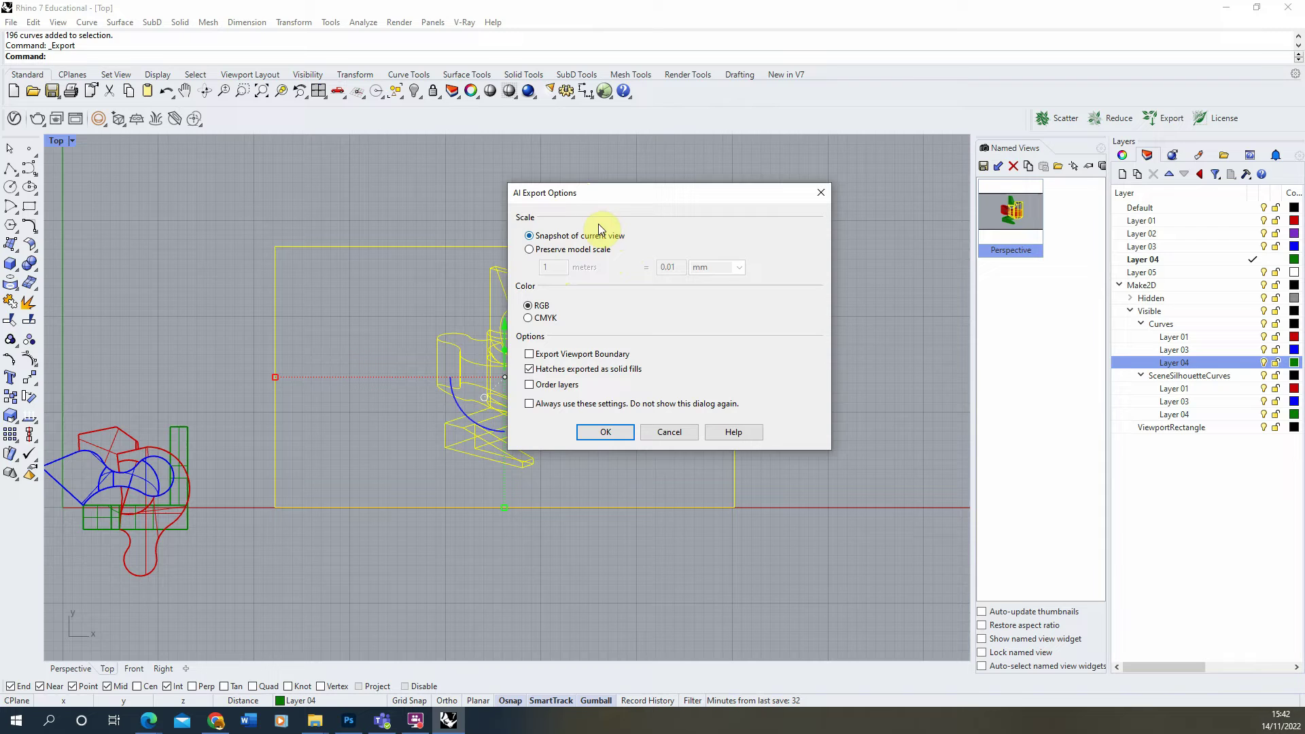
left_click(531, 250)
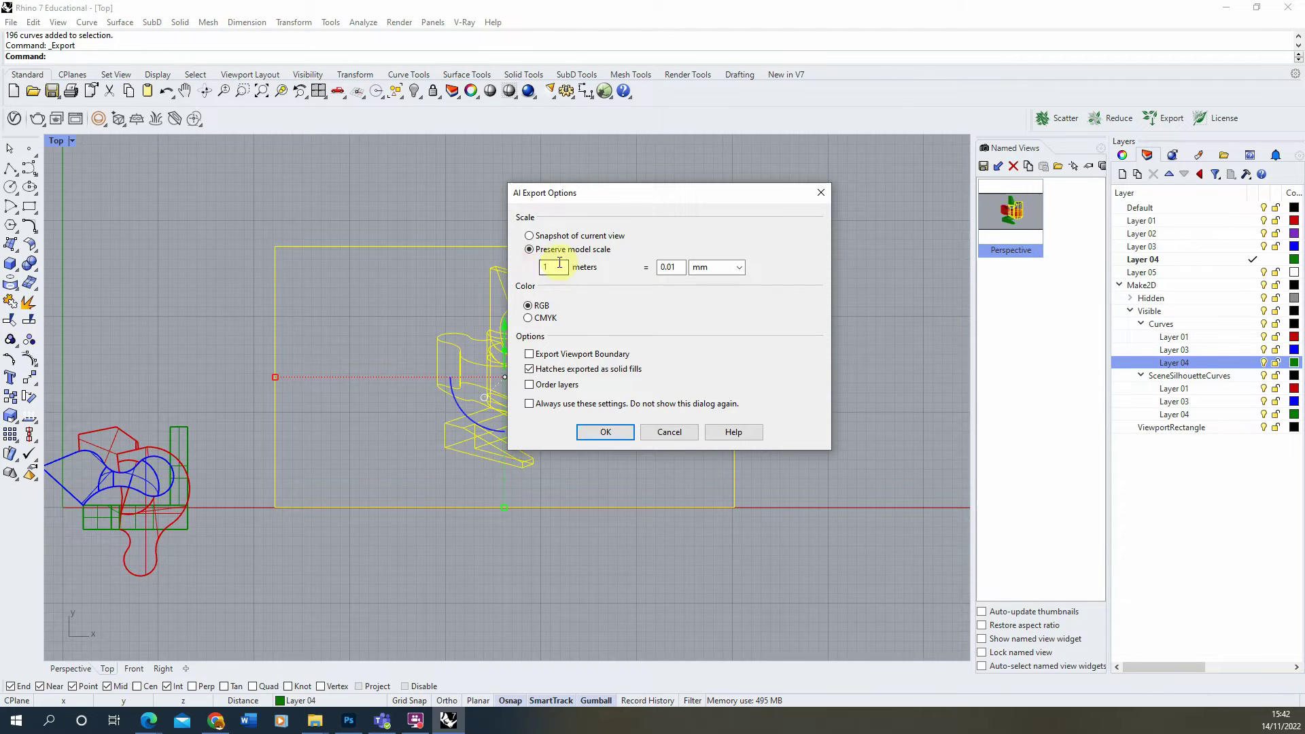
left_click(679, 268)
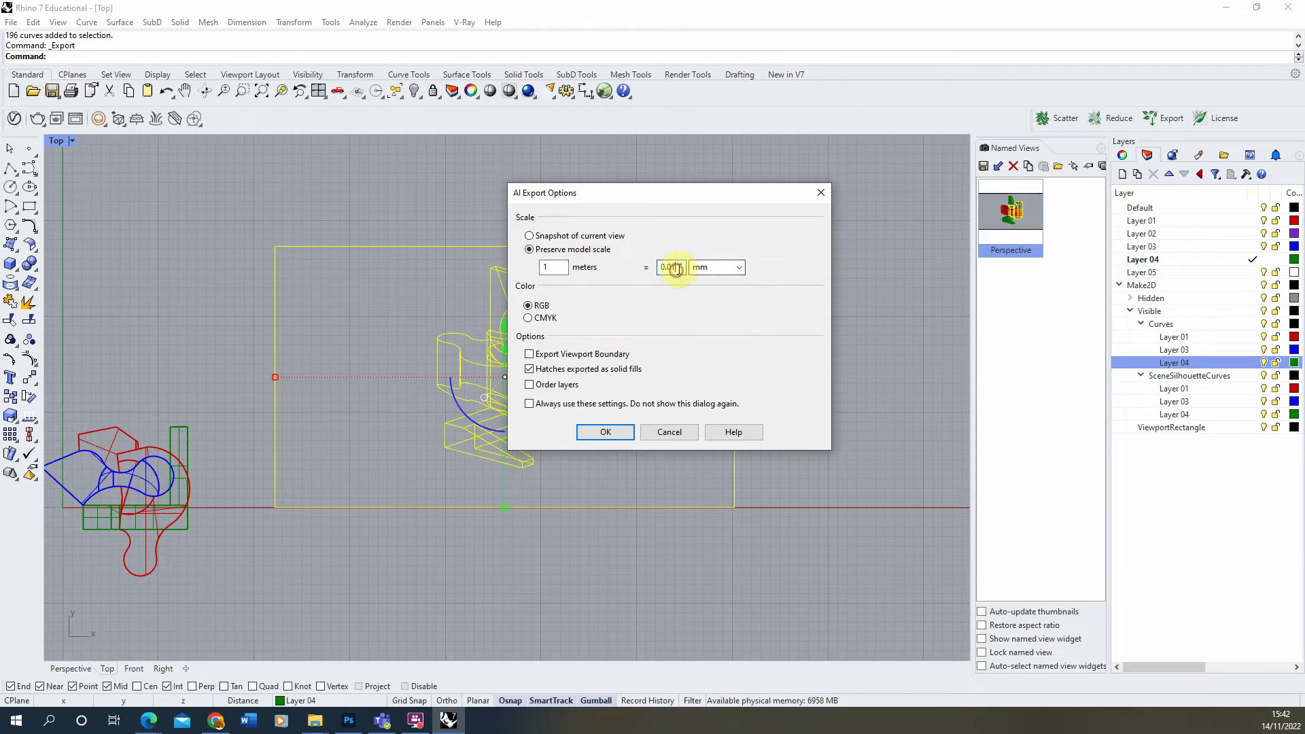
left_click(552, 267)
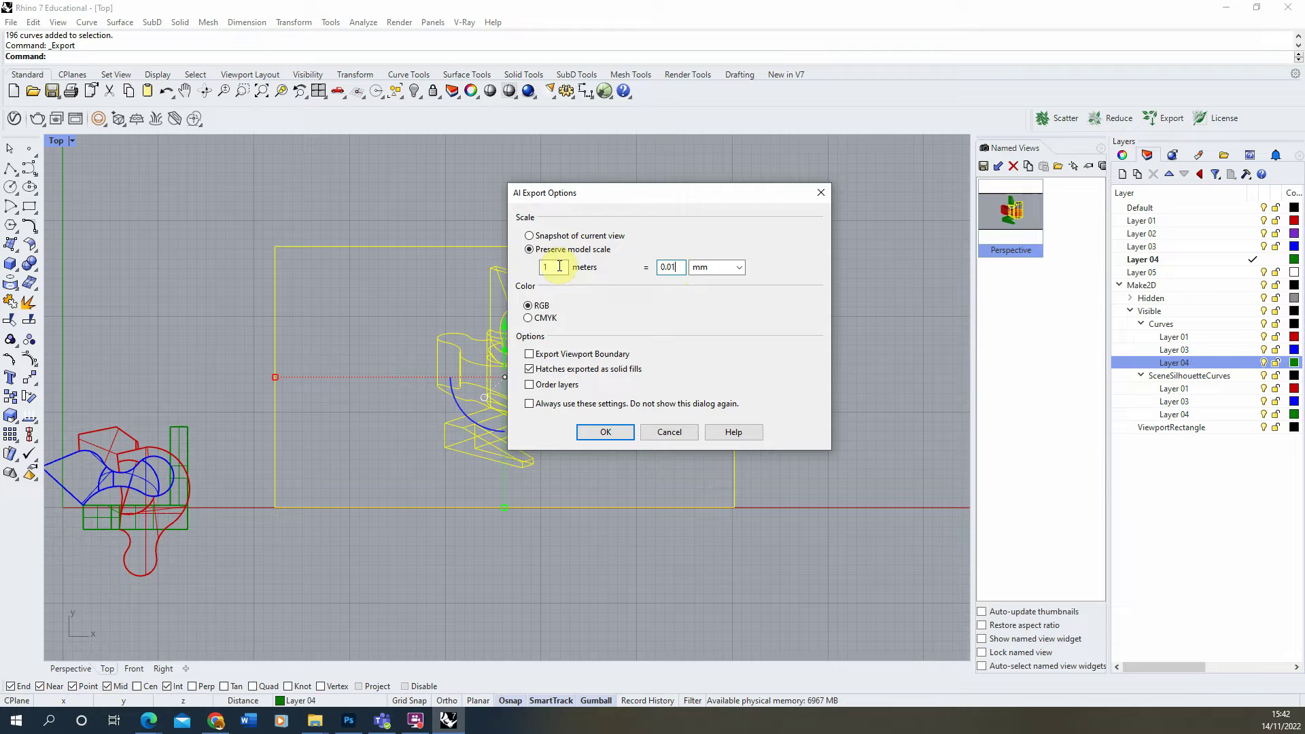
left_click(556, 237)
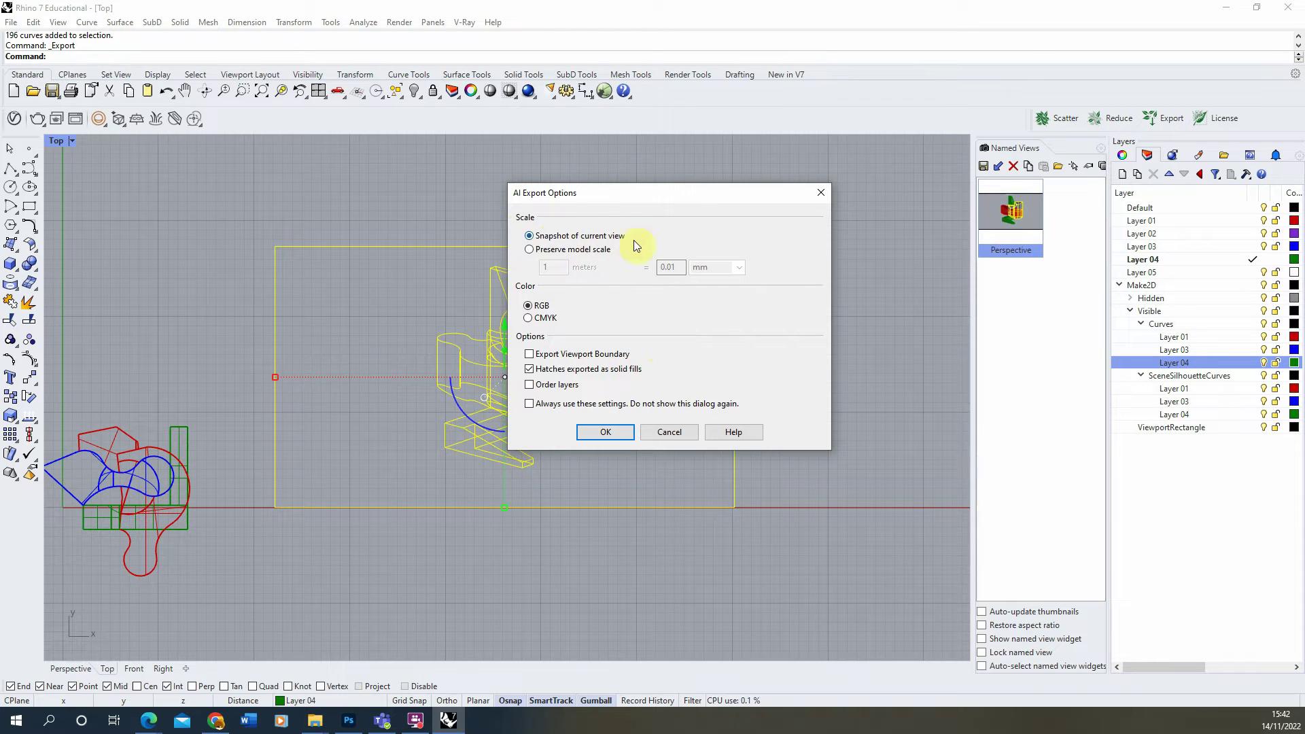
left_click(615, 433)
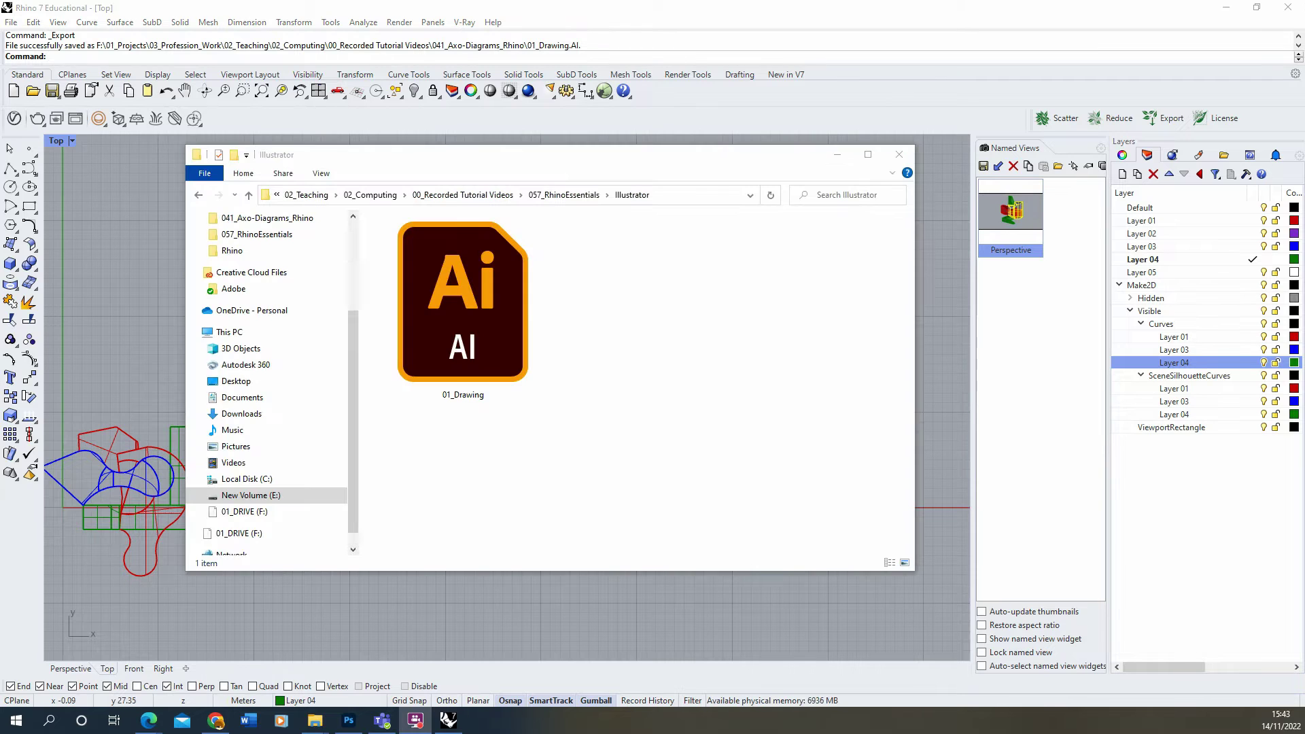
- Open 01_Drawing.ai from its export folder in File Explorer into Illustrator
left_click(445, 338)
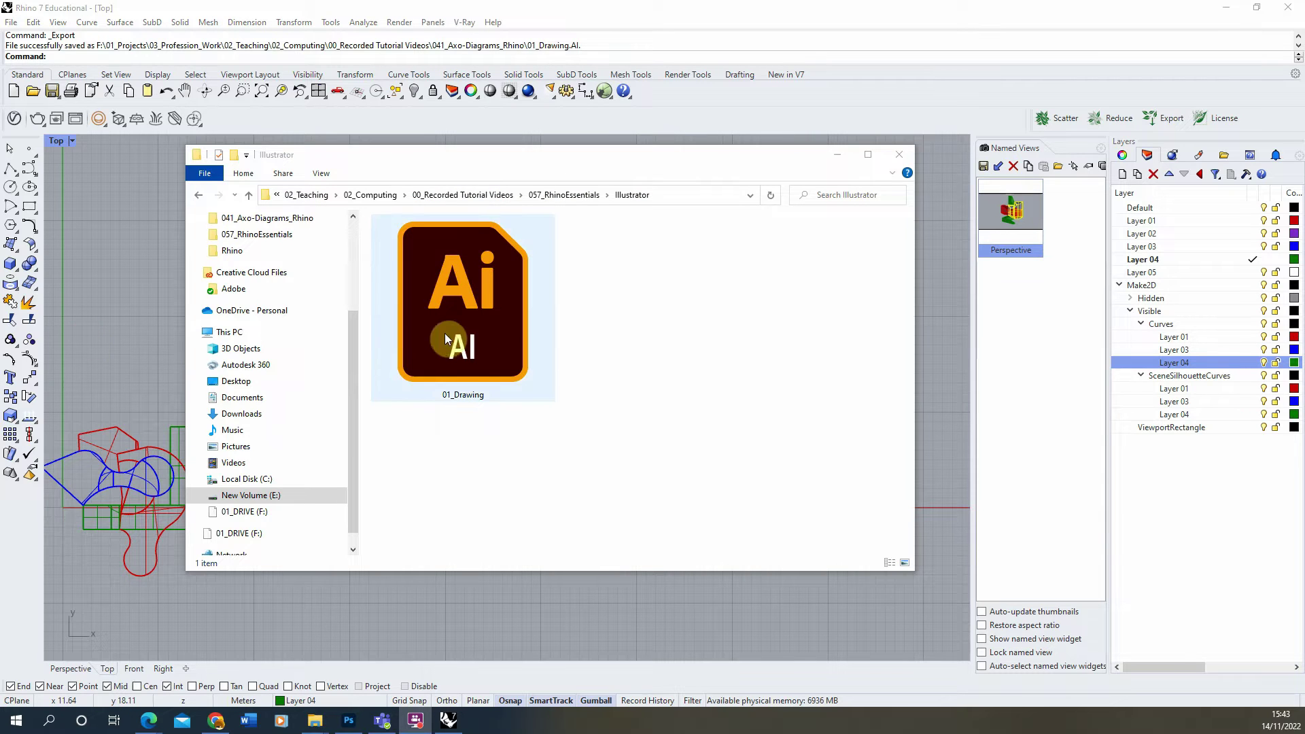
left_click(475, 335)
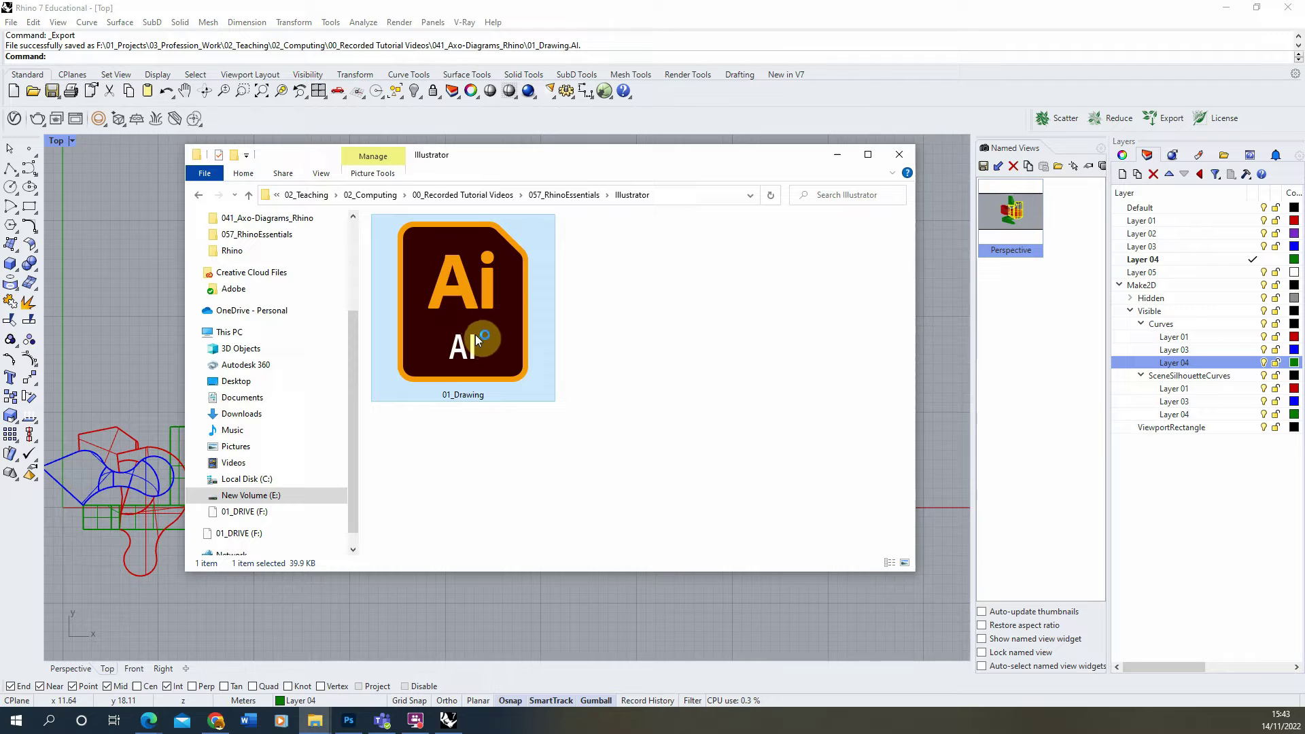
double_click(439, 268)
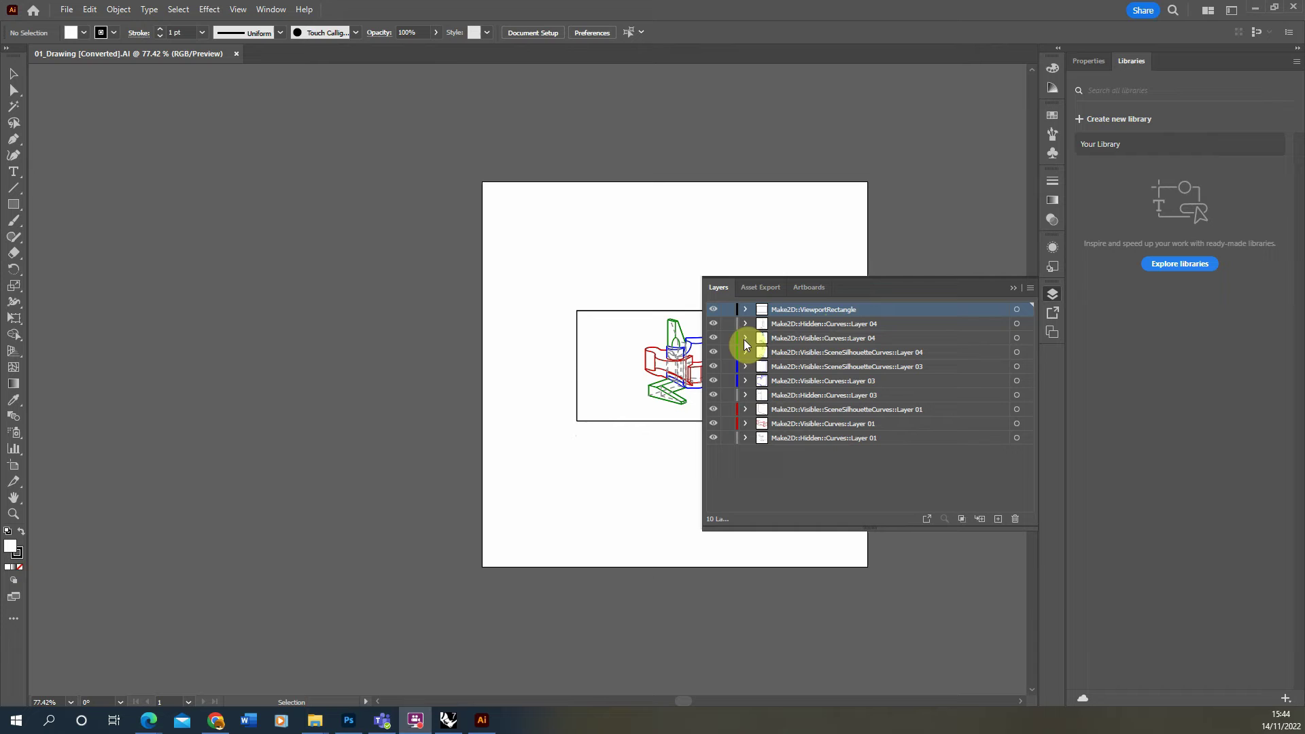
- Select all imported linework and drag-scale it to about 35.26 × 20.04 cm, then deselect
scroll(365, 367, "down", 1, "alt")
scroll(626, 390, "up", 1, "alt")
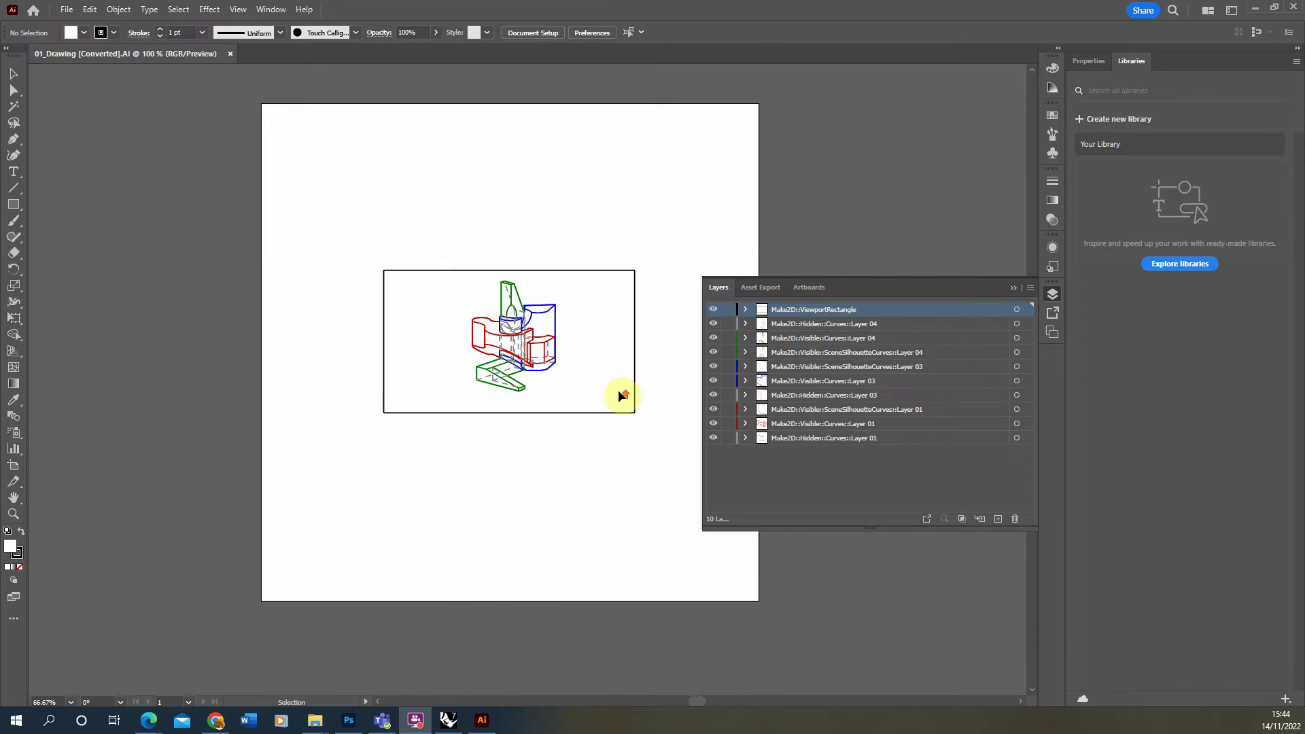
scroll(458, 383, "up", 1, "alt")
scroll(475, 325, "down", 1, "alt")
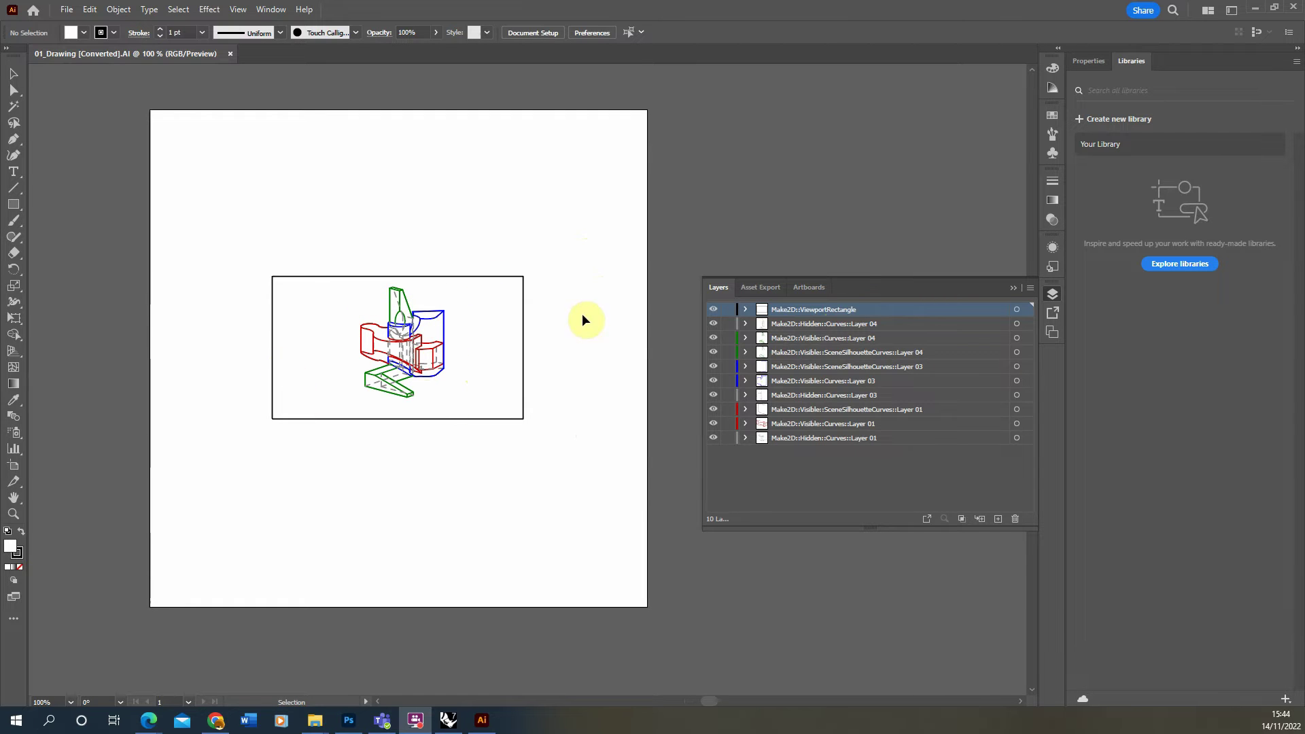
left_click_drag(574, 256, 218, 457)
scroll(315, 344, "down", 2)
scroll(315, 344, "down", 1, "alt")
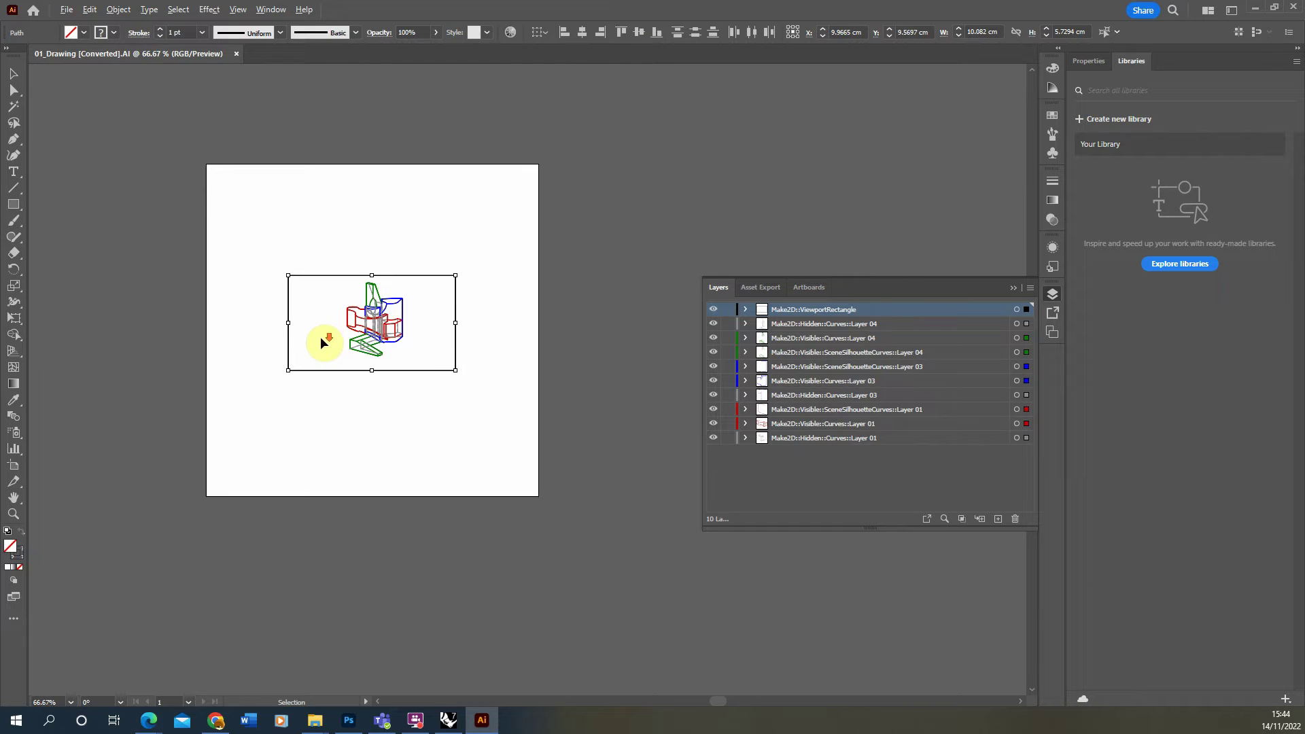
left_click_drag(455, 276, 694, 165)
left_click_drag(286, 370, 67, 516)
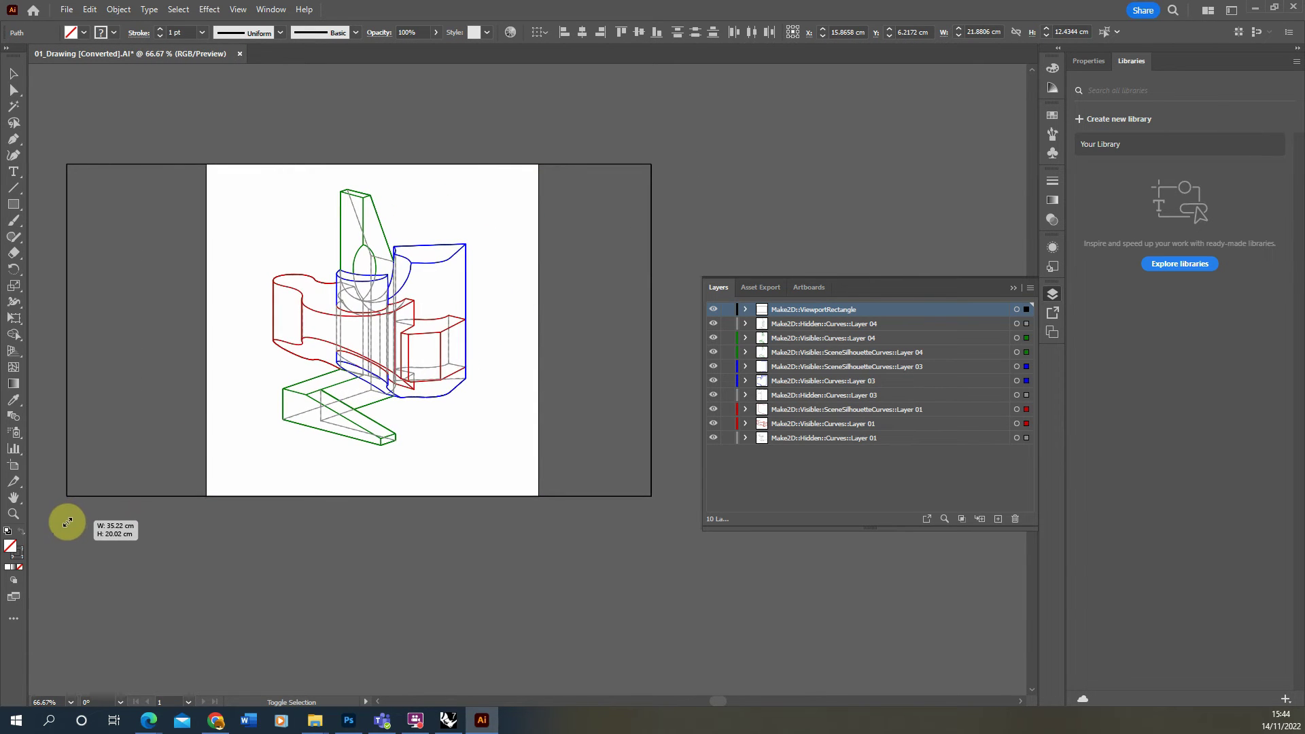
left_click(594, 518)
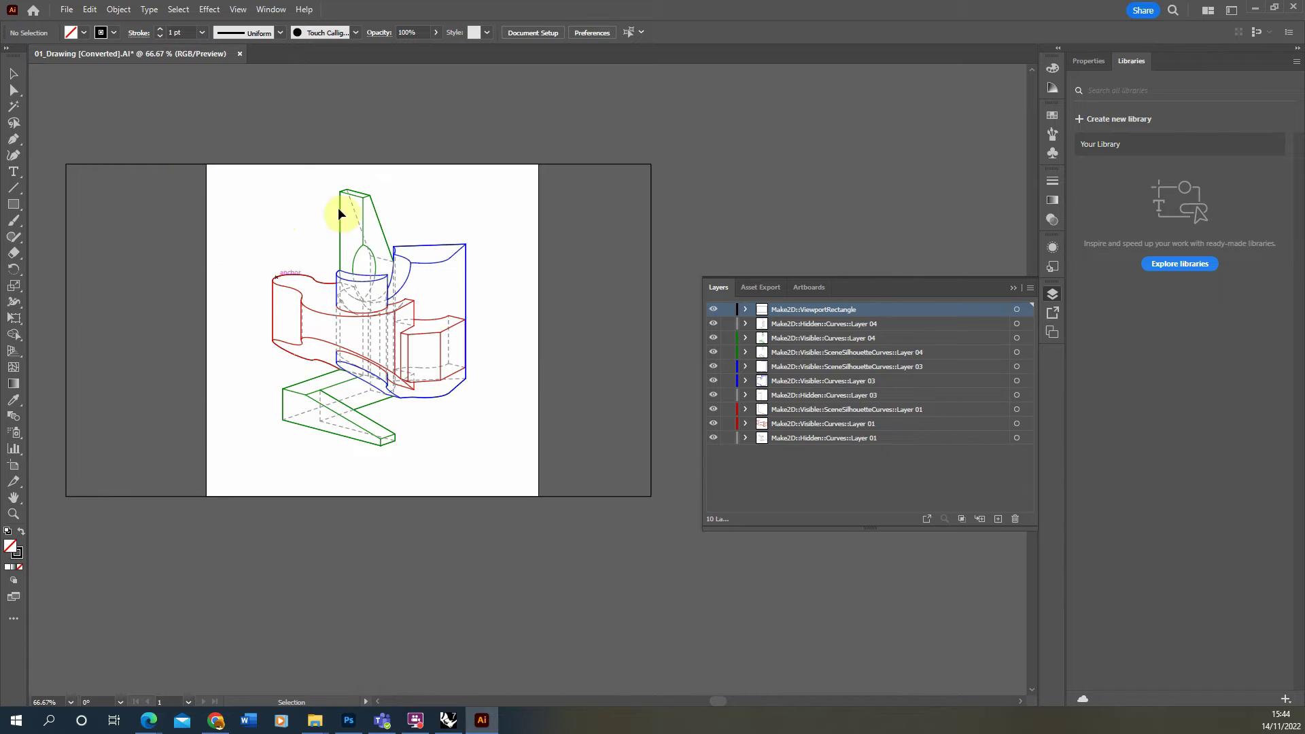
- Drag the artboard edges outward until it is about 35.06 cm wide
left_click(538, 36)
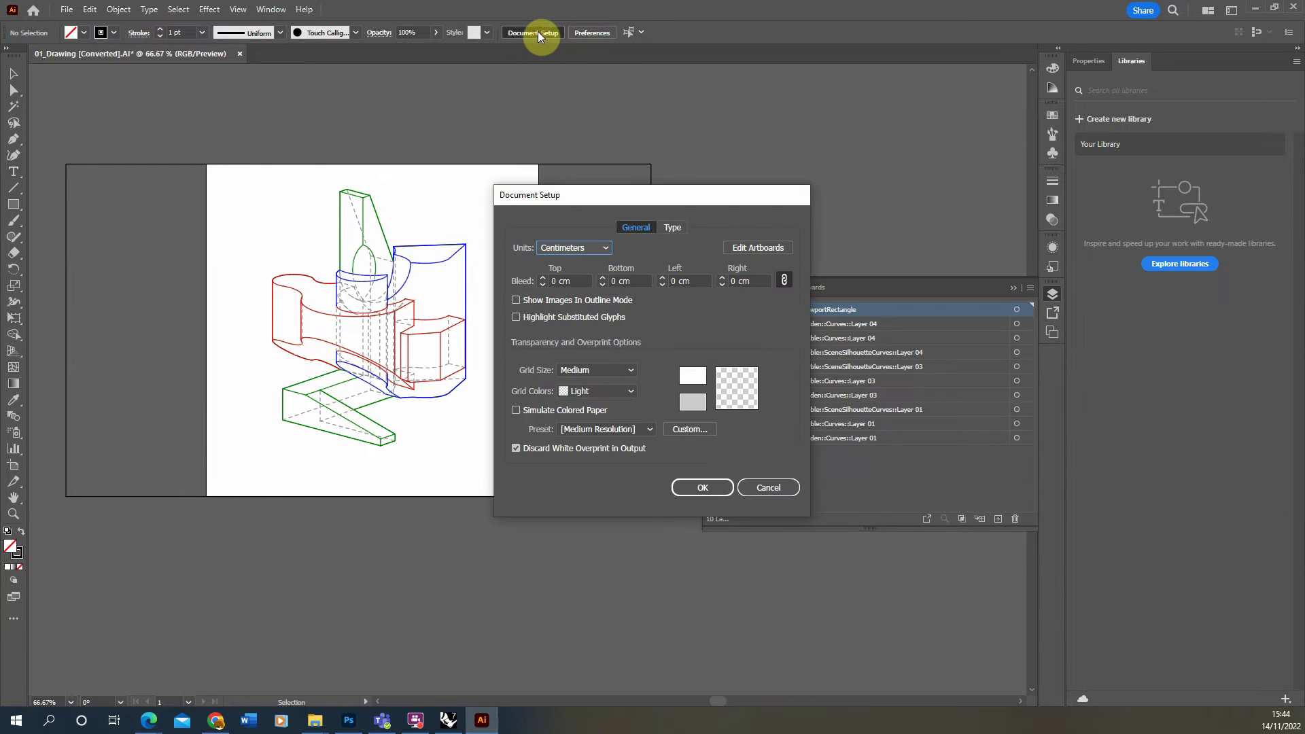
left_click(754, 248)
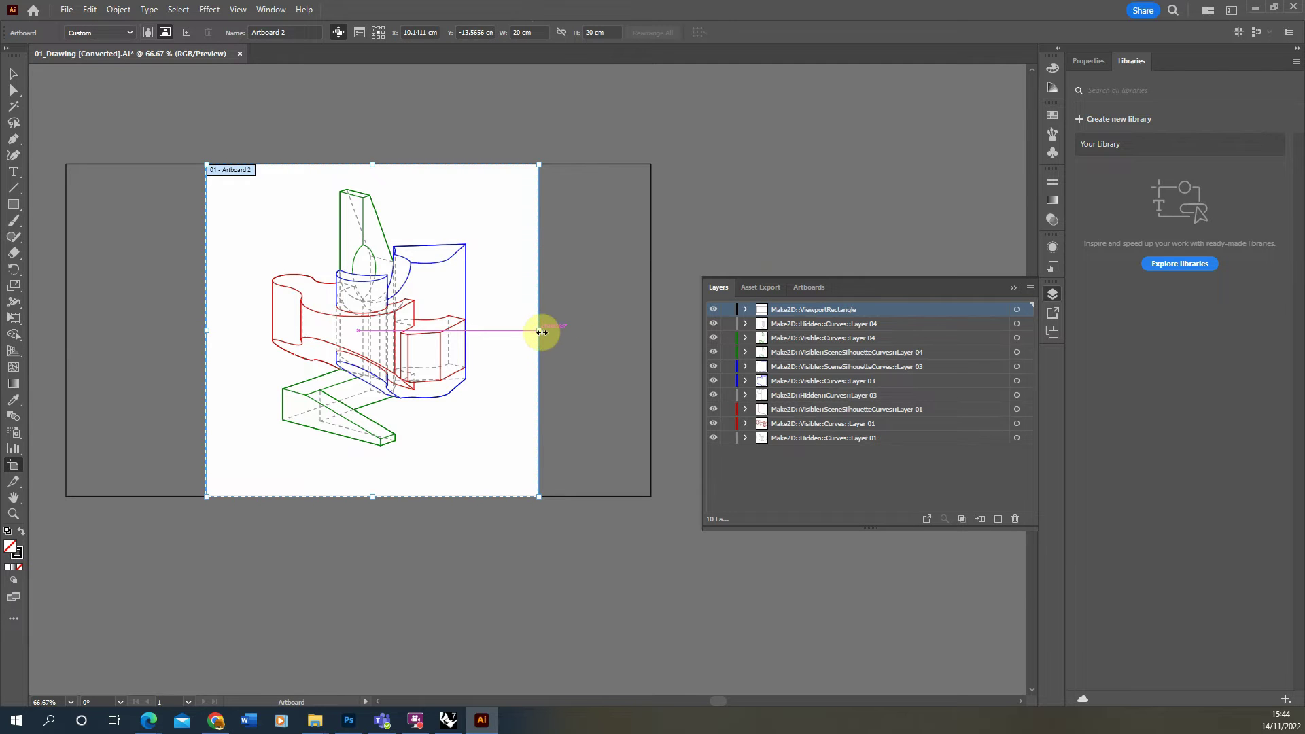
left_click_drag(542, 333, 651, 331)
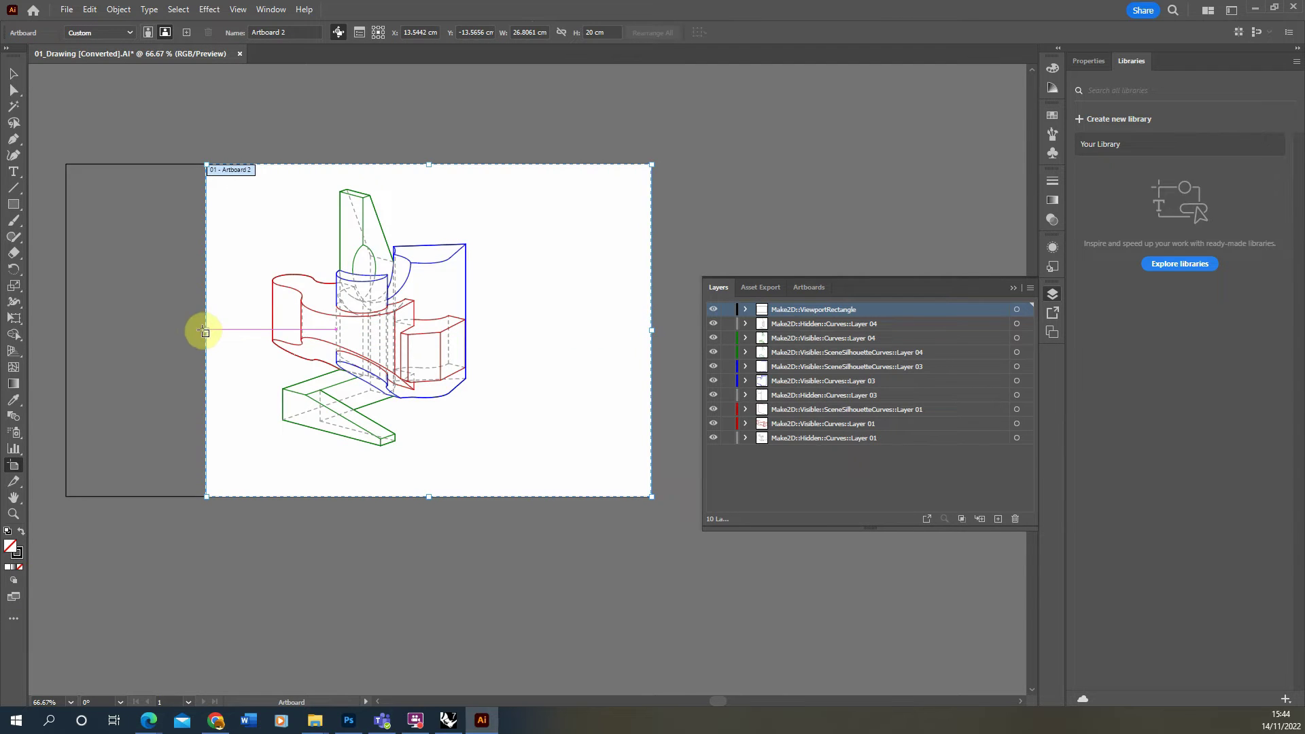
left_click_drag(205, 331, 67, 327)
left_click(13, 74)
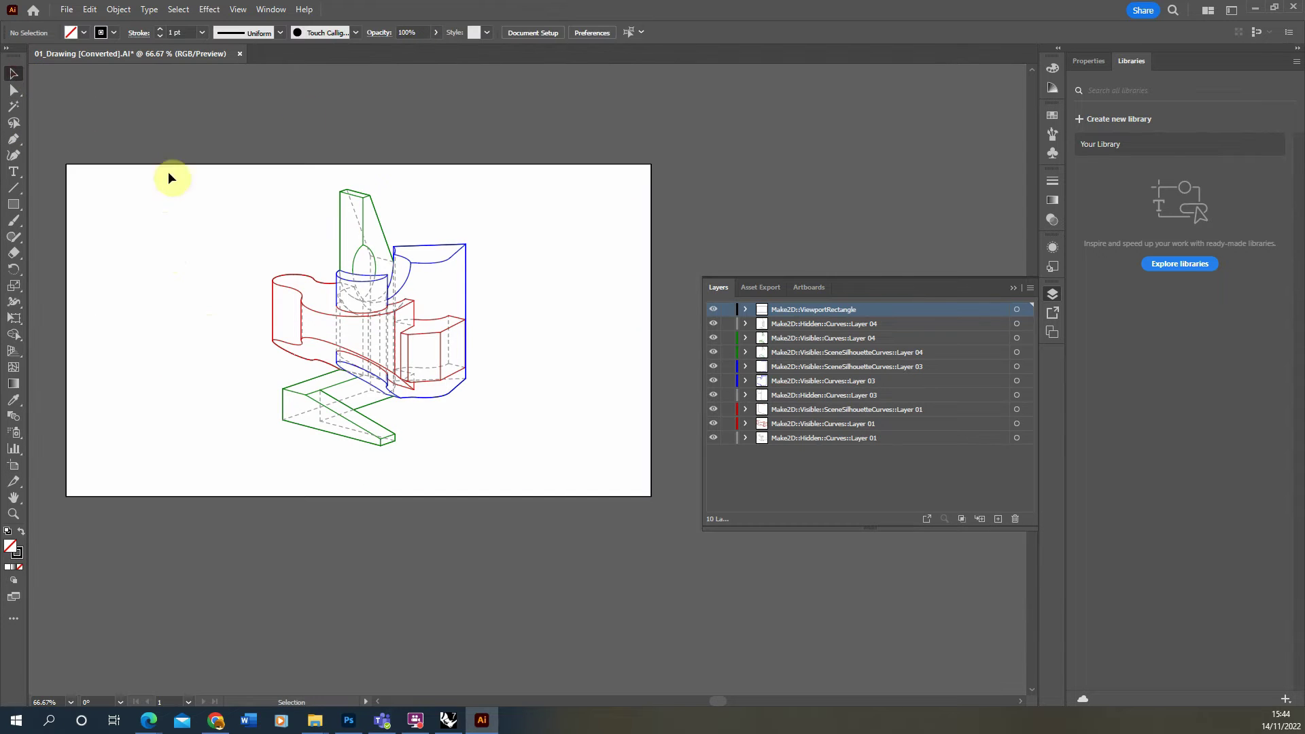
- View the drawing at 100% zoom
key("ctrl+1")
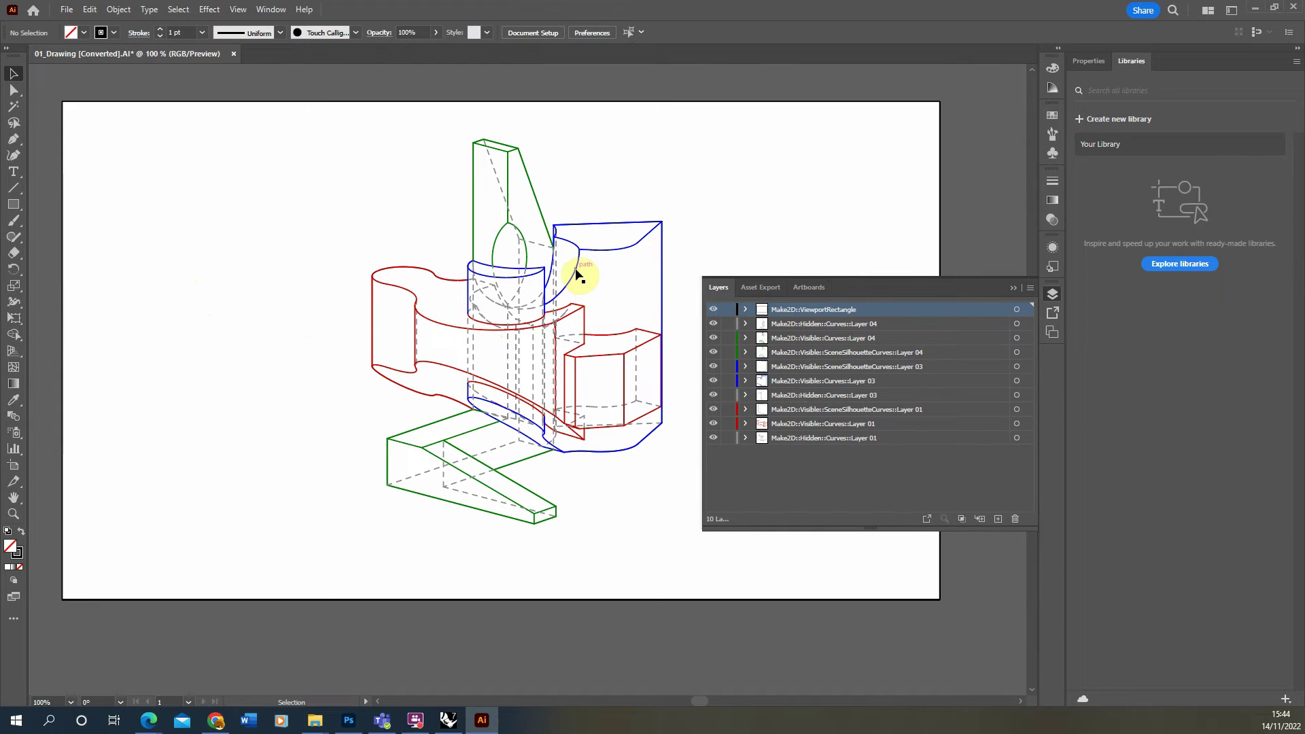
scroll(679, 305, "up", 2, "alt")
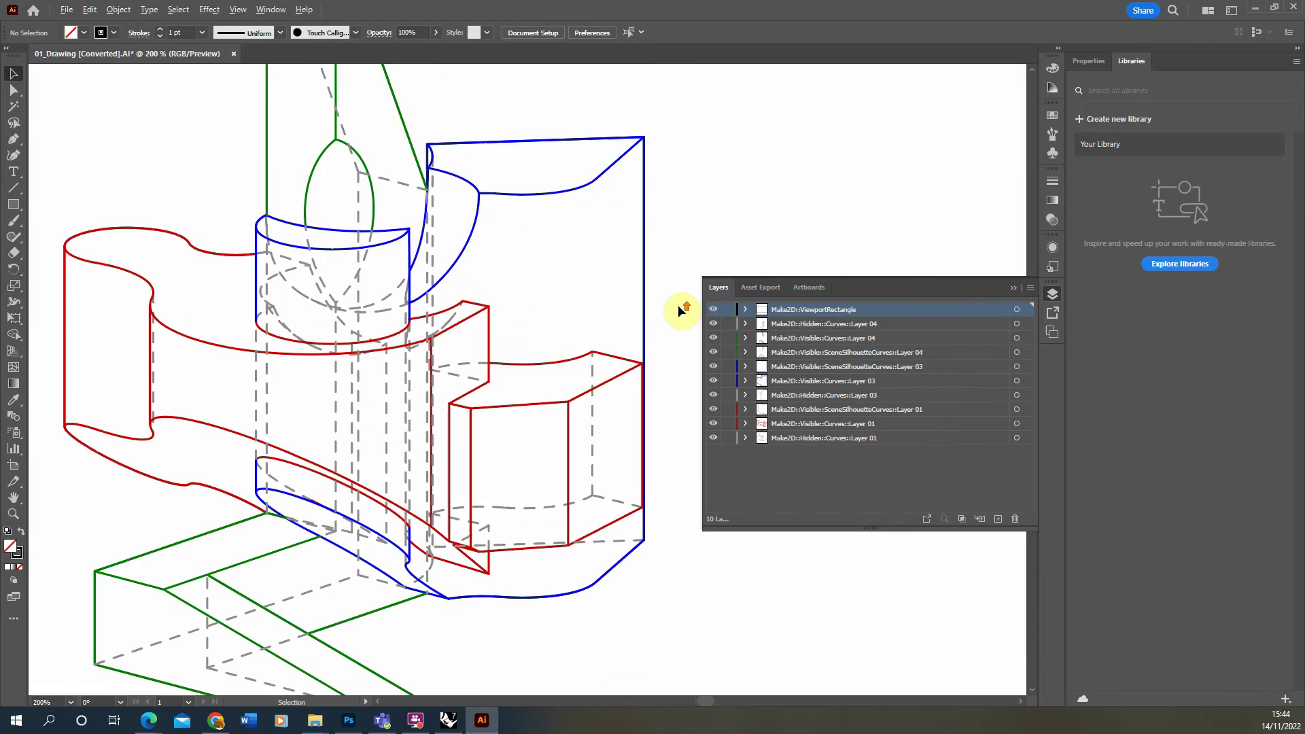
scroll(464, 325, "down", 2, "alt")
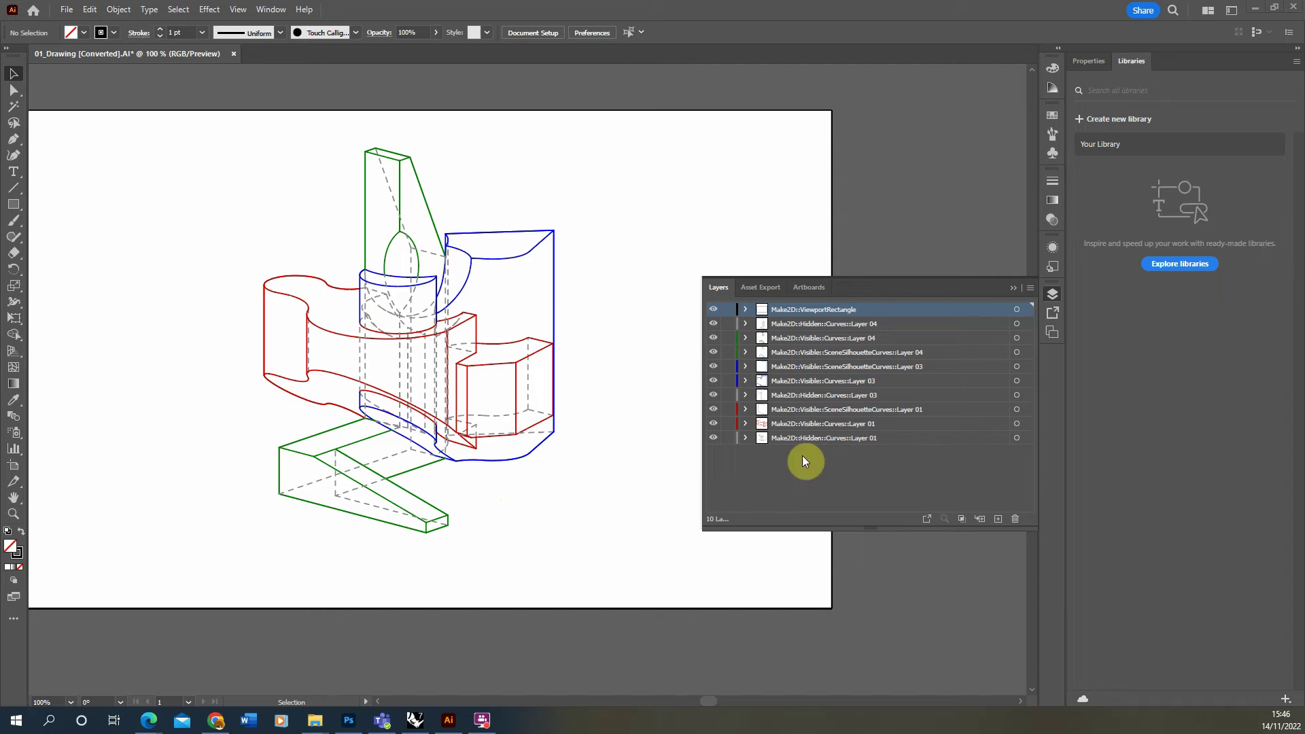
- Target Layer 01's visible curves and set their stroke weight to 0.5 pt
left_click(1017, 424)
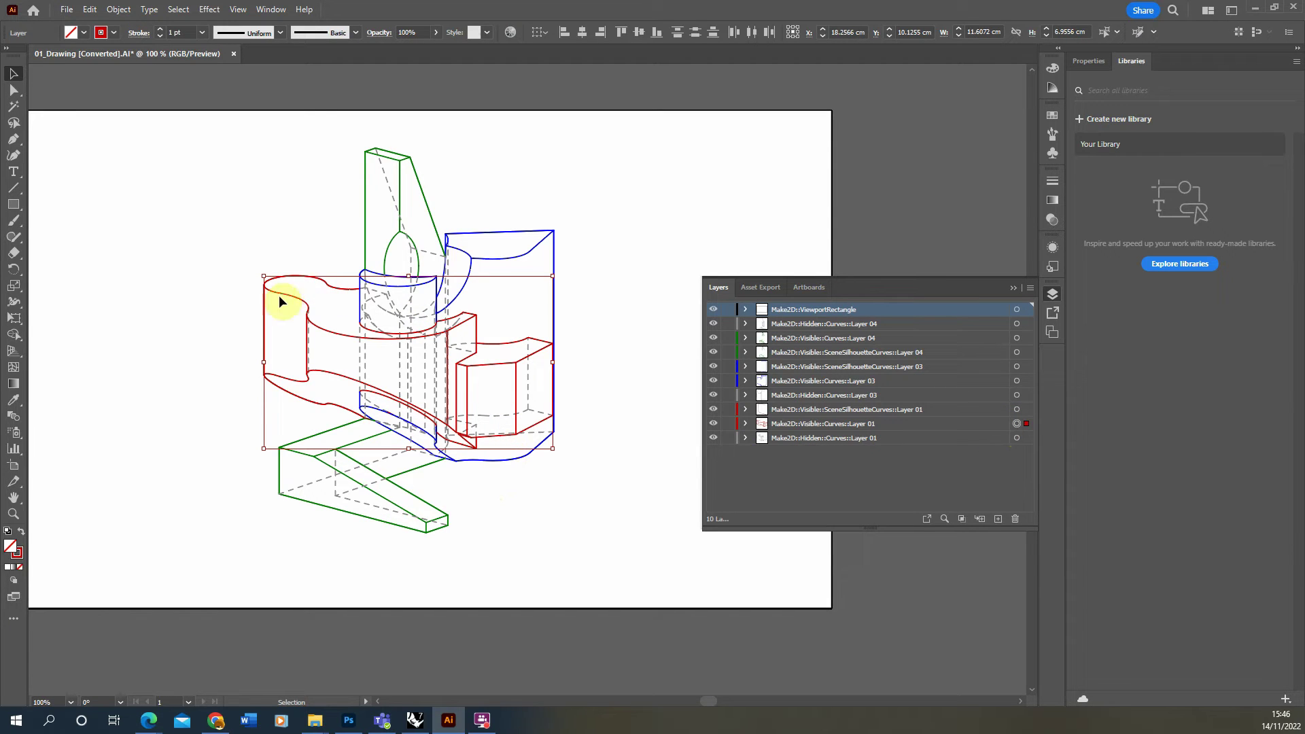
left_click(202, 32)
left_click(222, 62)
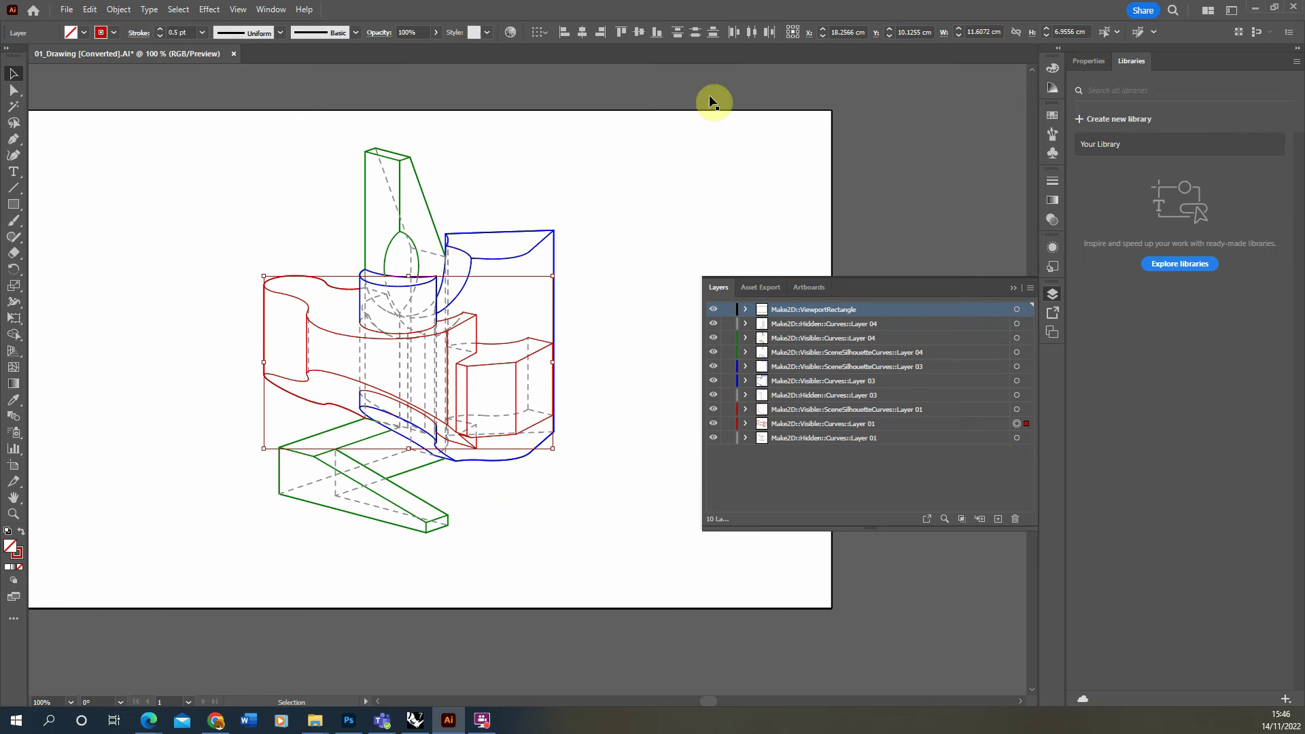
- Set the fill of the Layer 01 edges to None, then deselect
left_click(1052, 70)
left_click(892, 82)
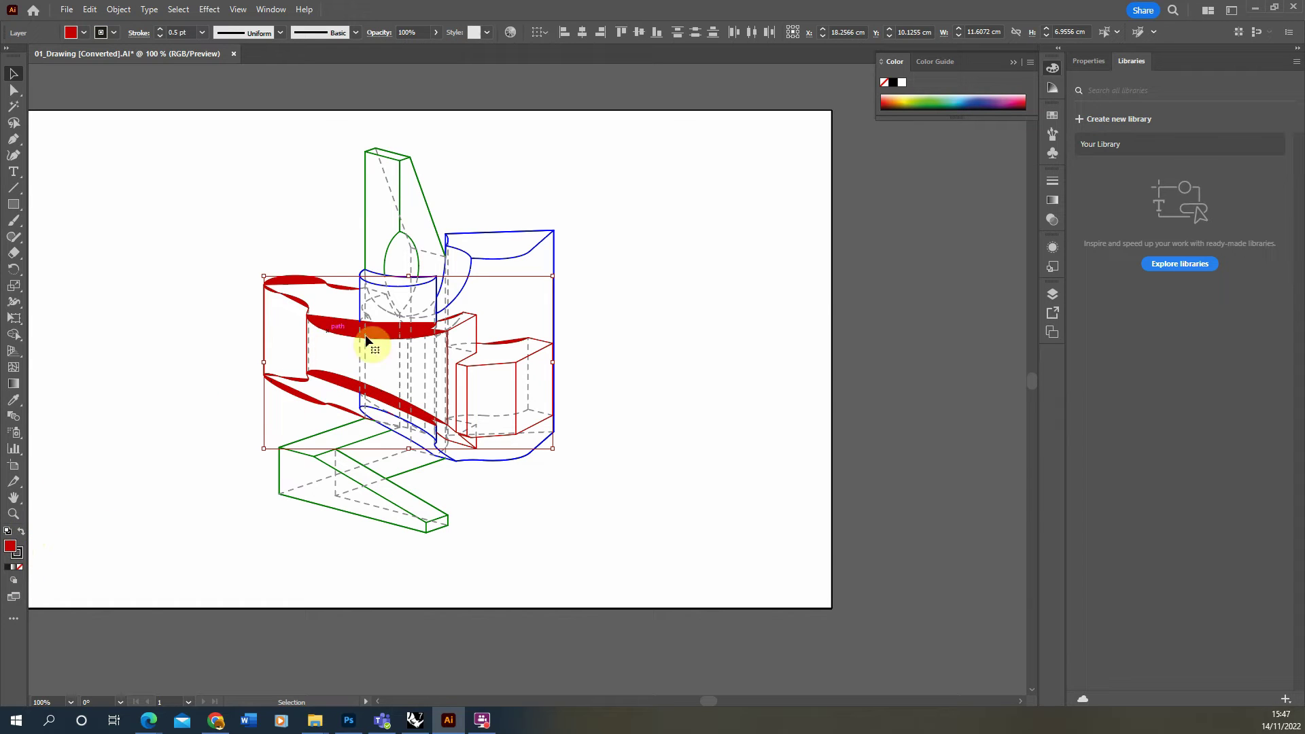
left_click(11, 547)
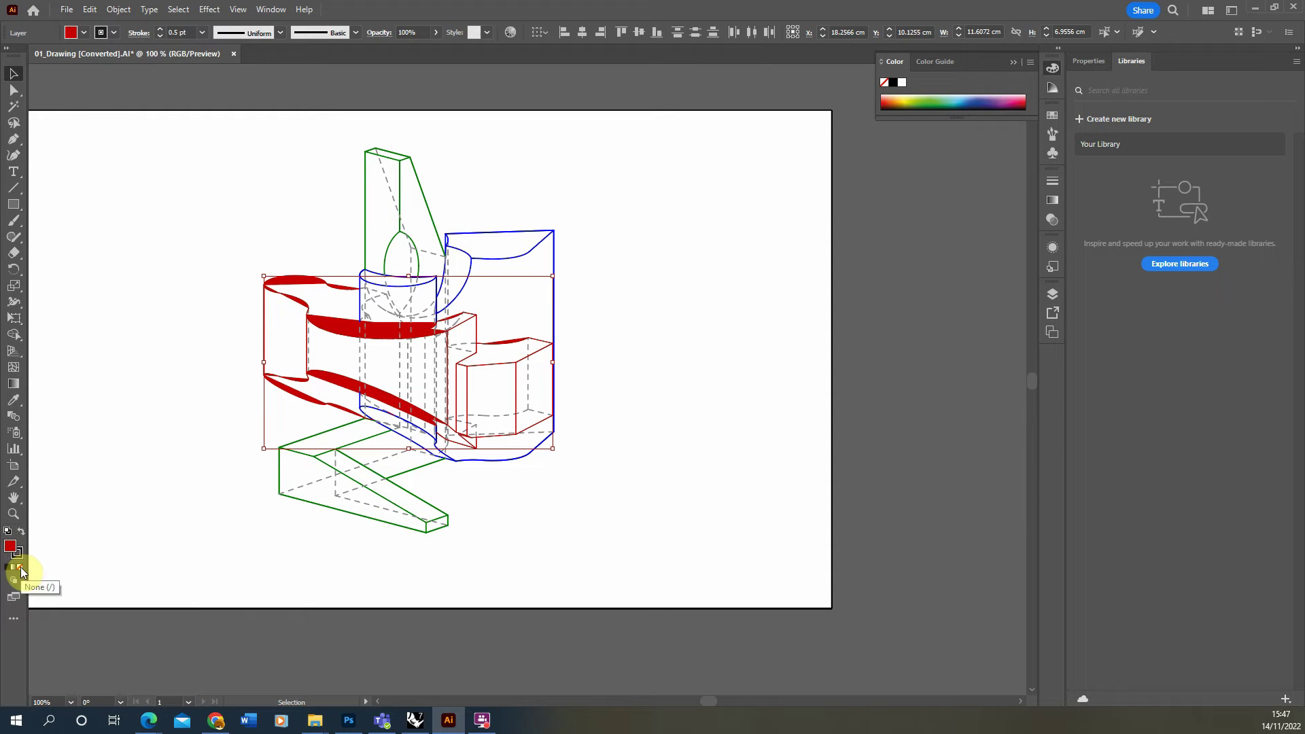
left_click(21, 568)
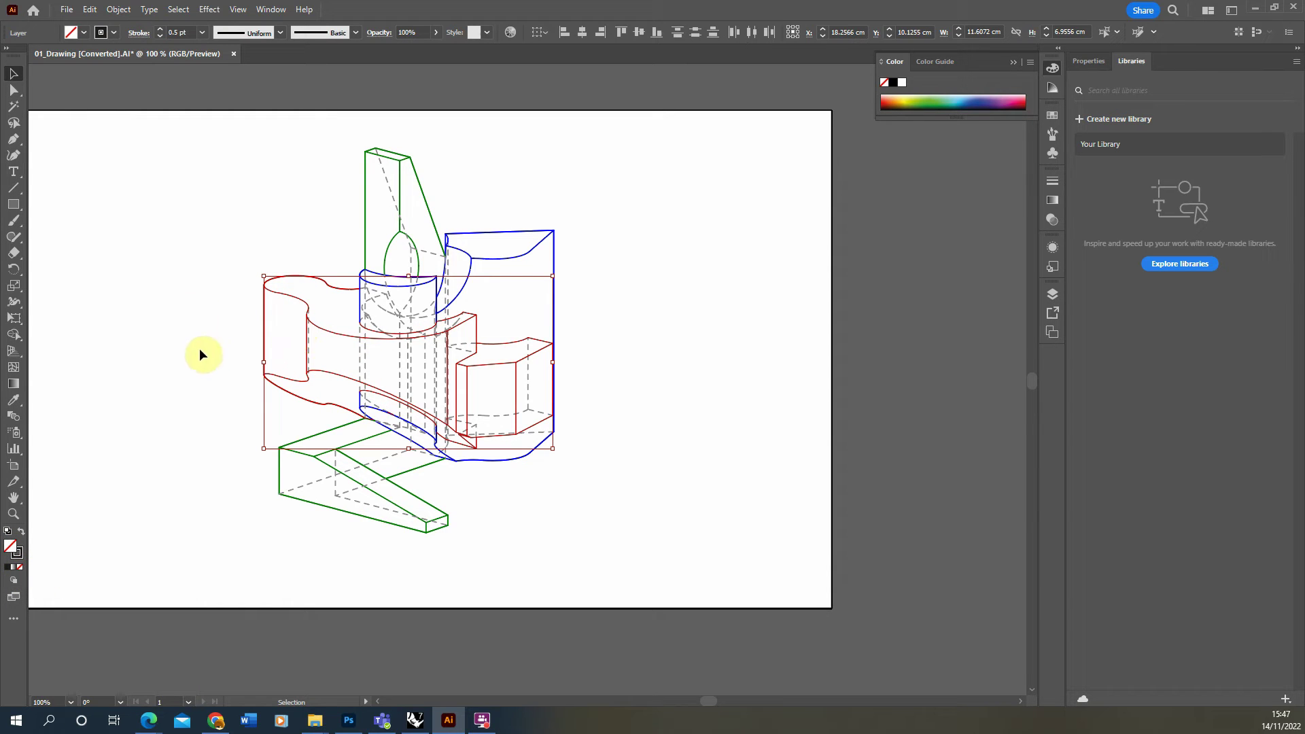
left_click(185, 375)
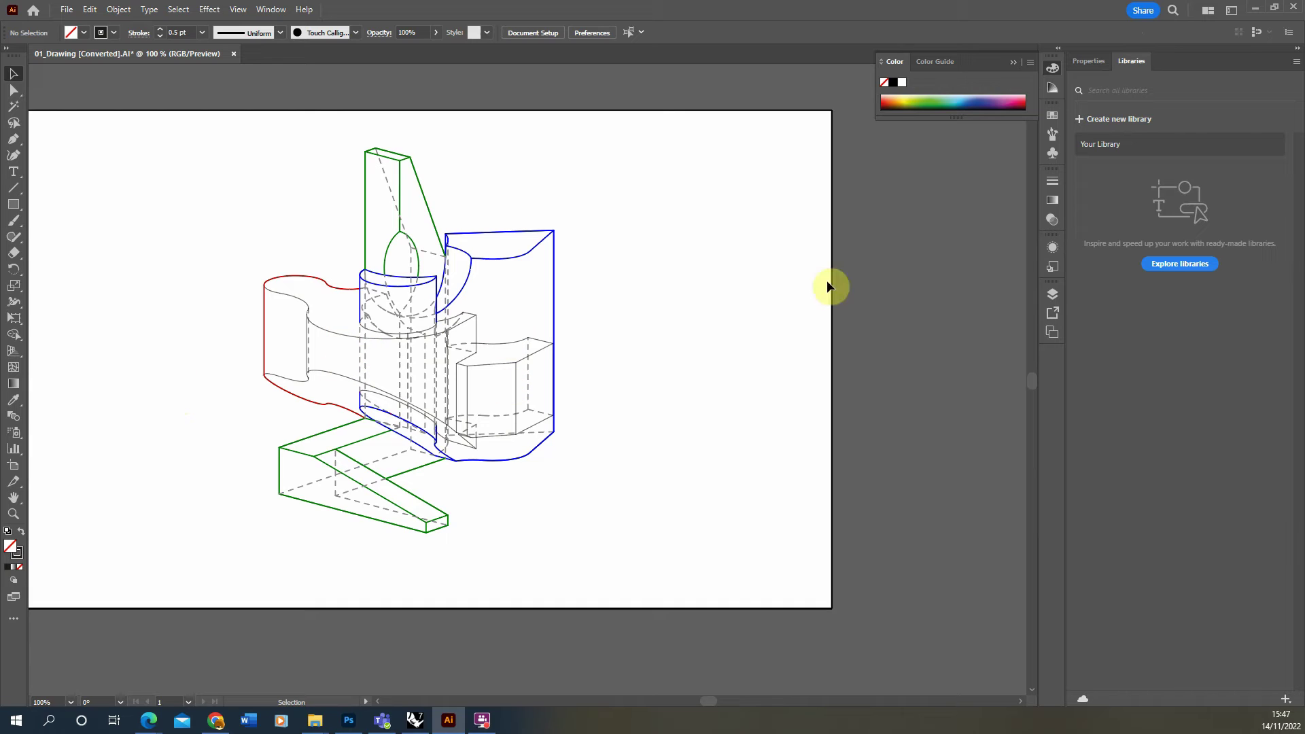
left_click(1052, 295)
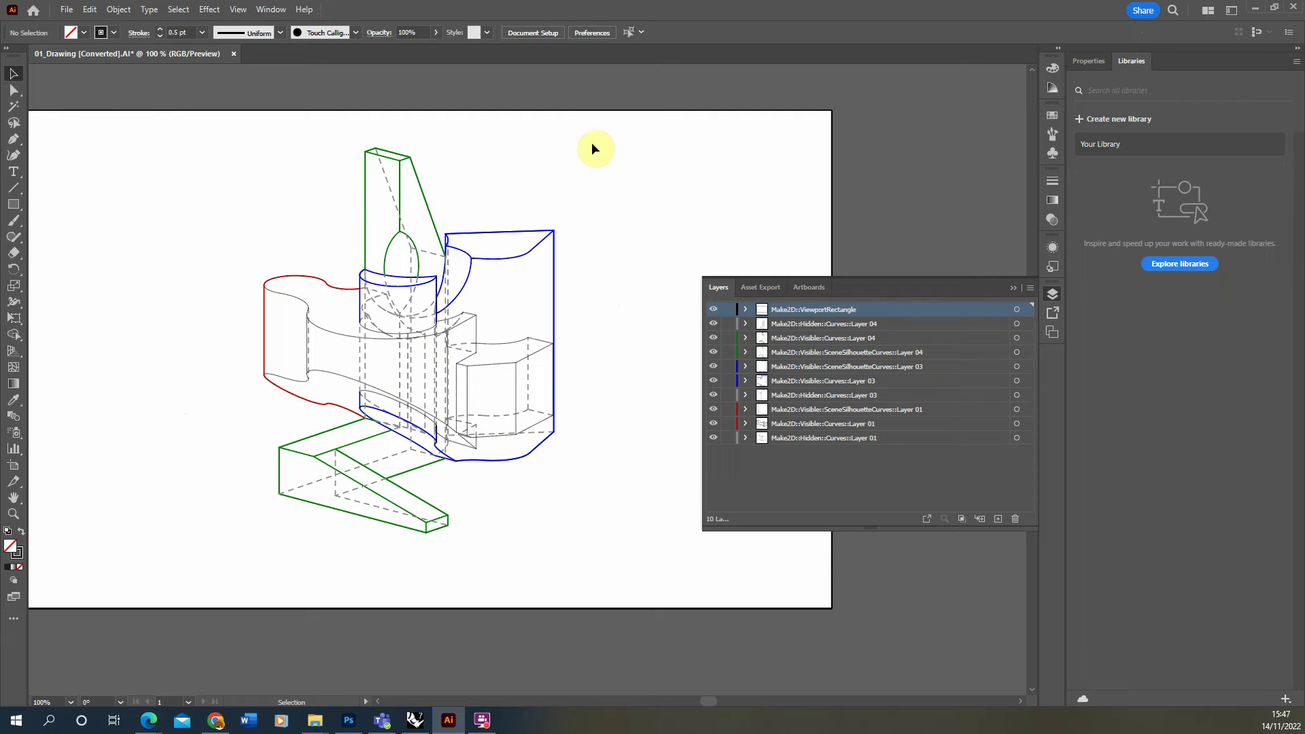
- Select the entire drawing and give all its strokes a black colour
mouse_move(614, 141)
left_mouse_down()
mouse_move(358, 385)
mouse_move(230, 551)
left_mouse_up()
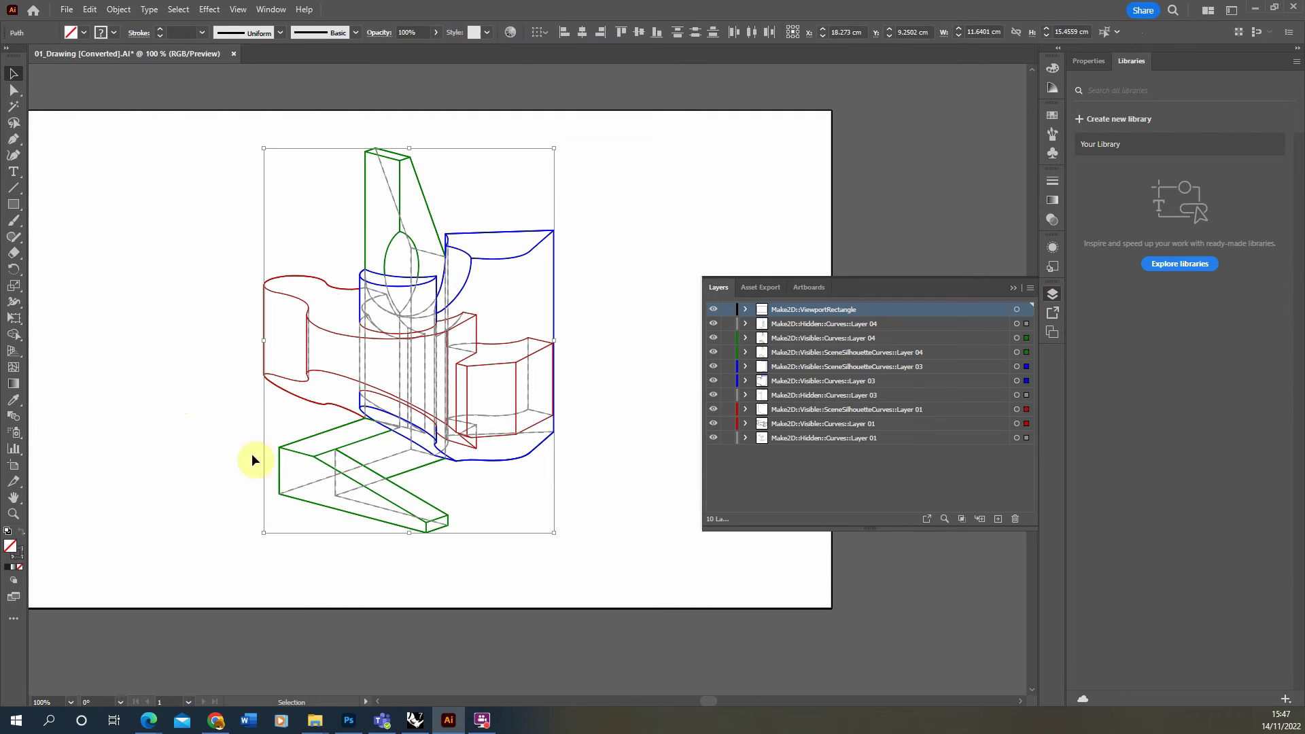
left_click(16, 552)
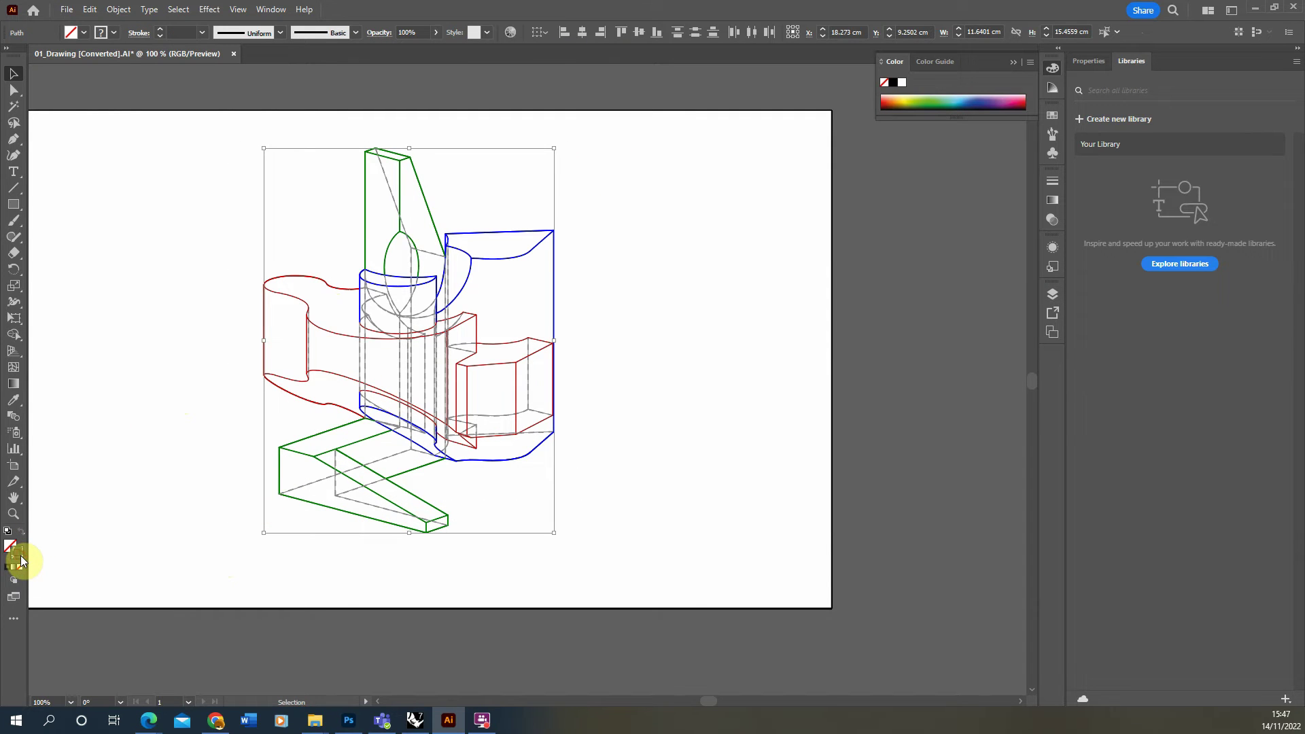
left_click(894, 82)
left_click(721, 211)
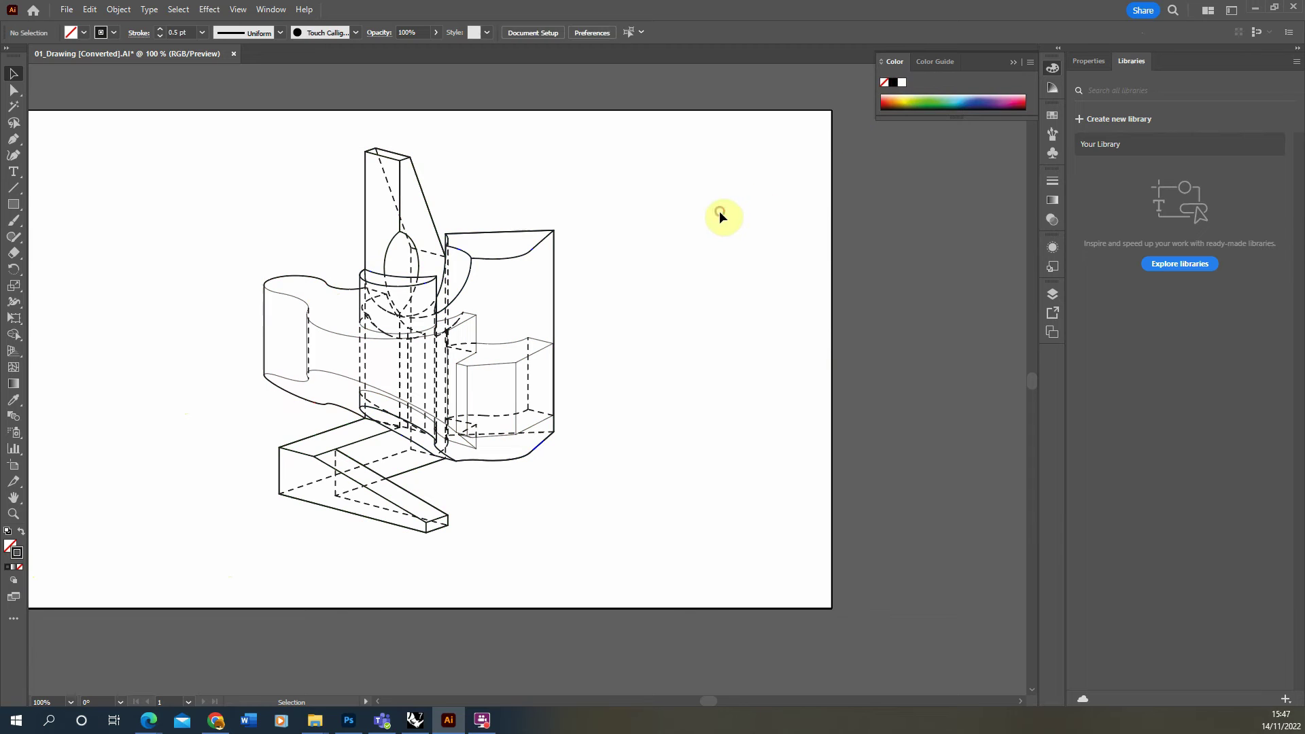
left_click(1051, 297)
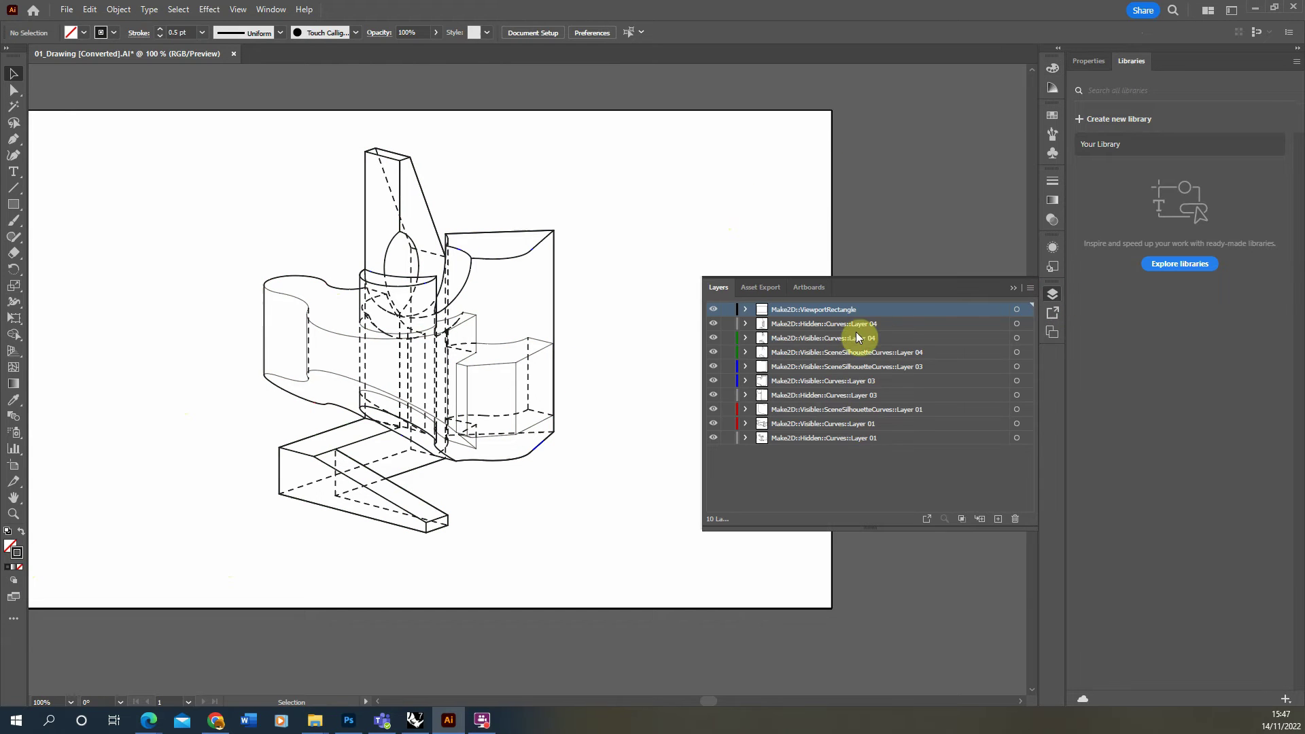
- Give the visible curves of Layer 03 and Layer 04 a 0.5 pt stroke weight
left_click(1018, 383)
left_click(200, 33)
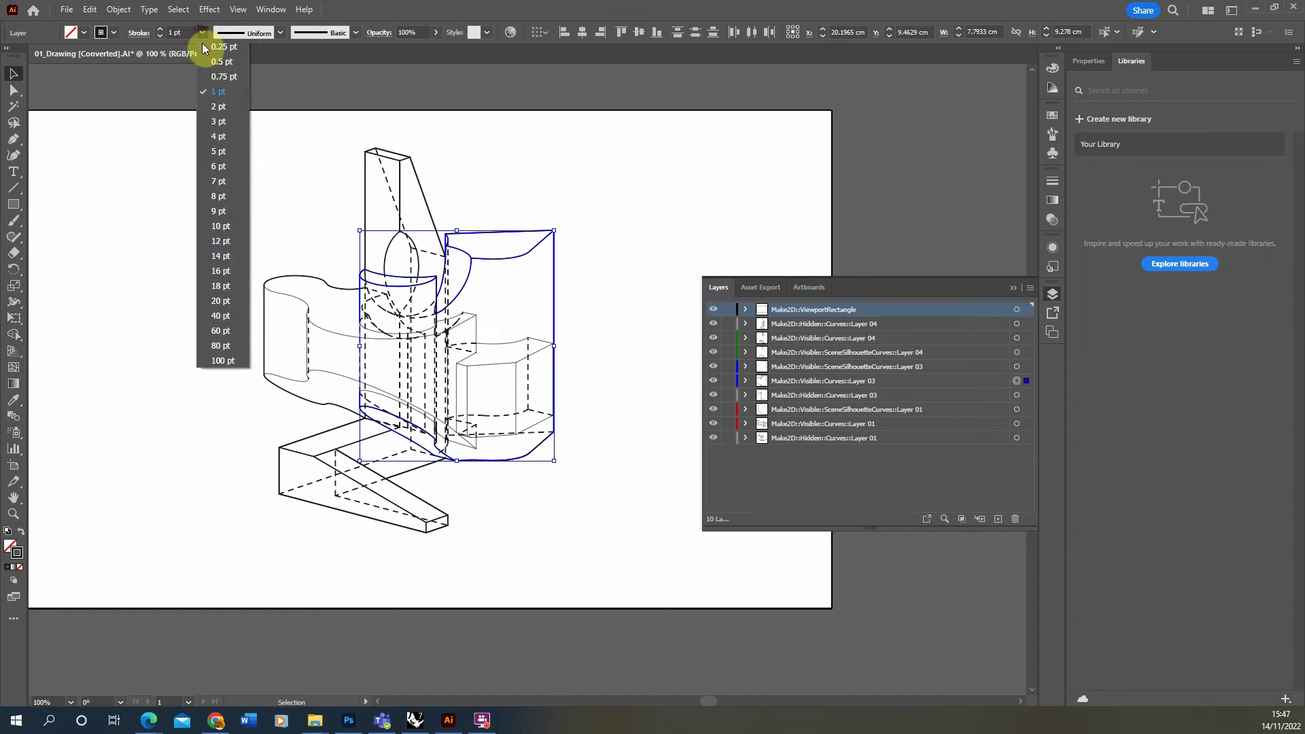
left_click(218, 56)
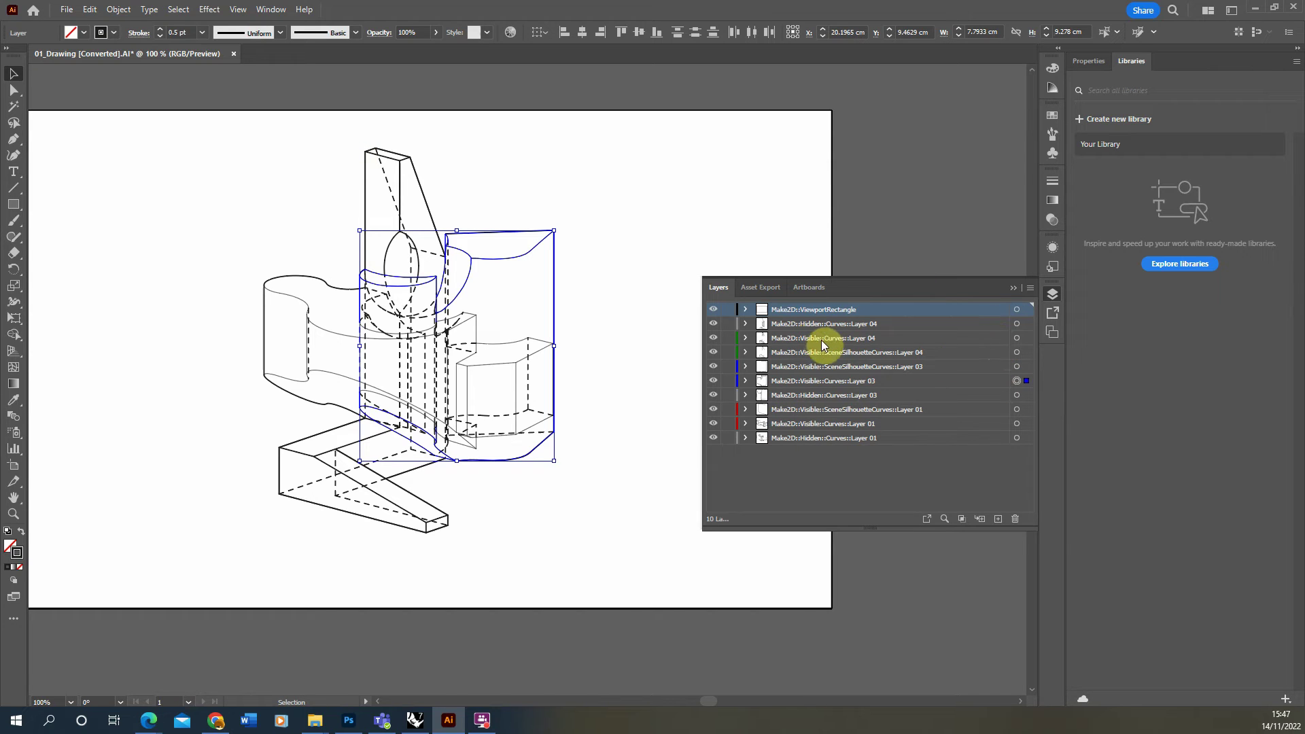
left_click(1017, 339)
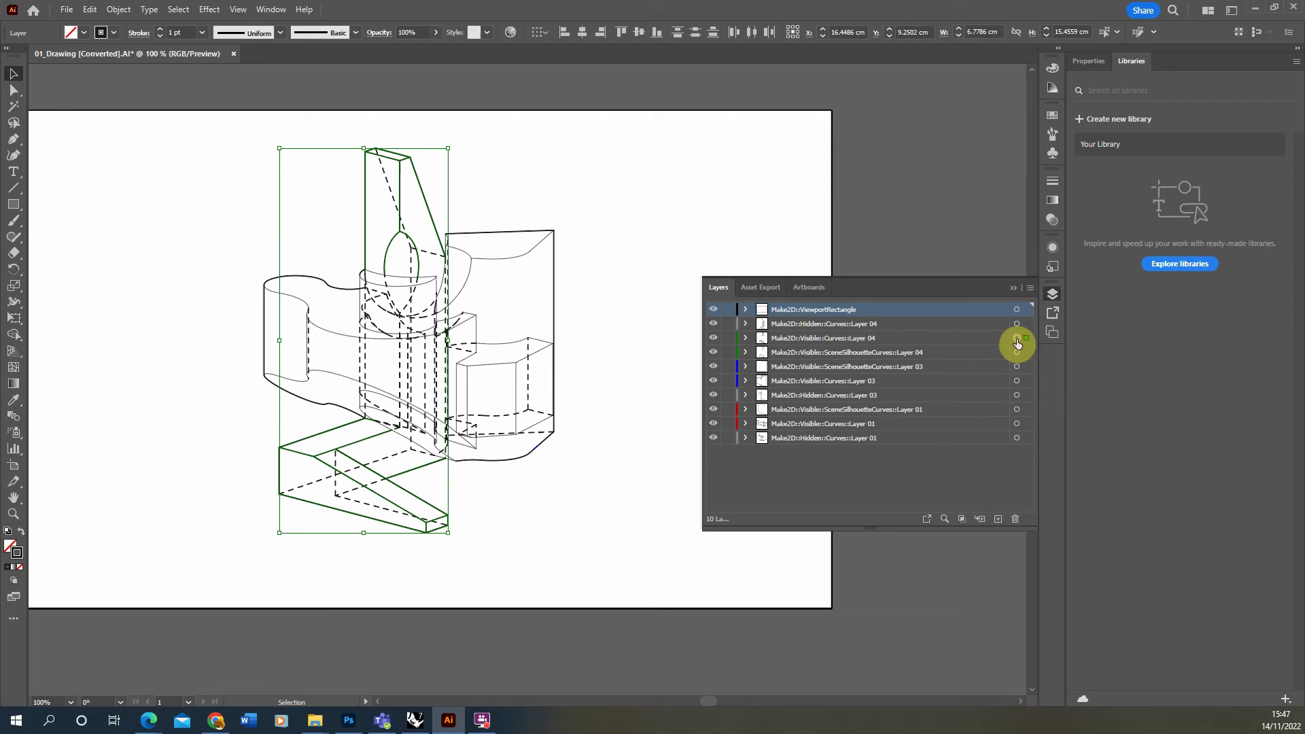
left_click(201, 32)
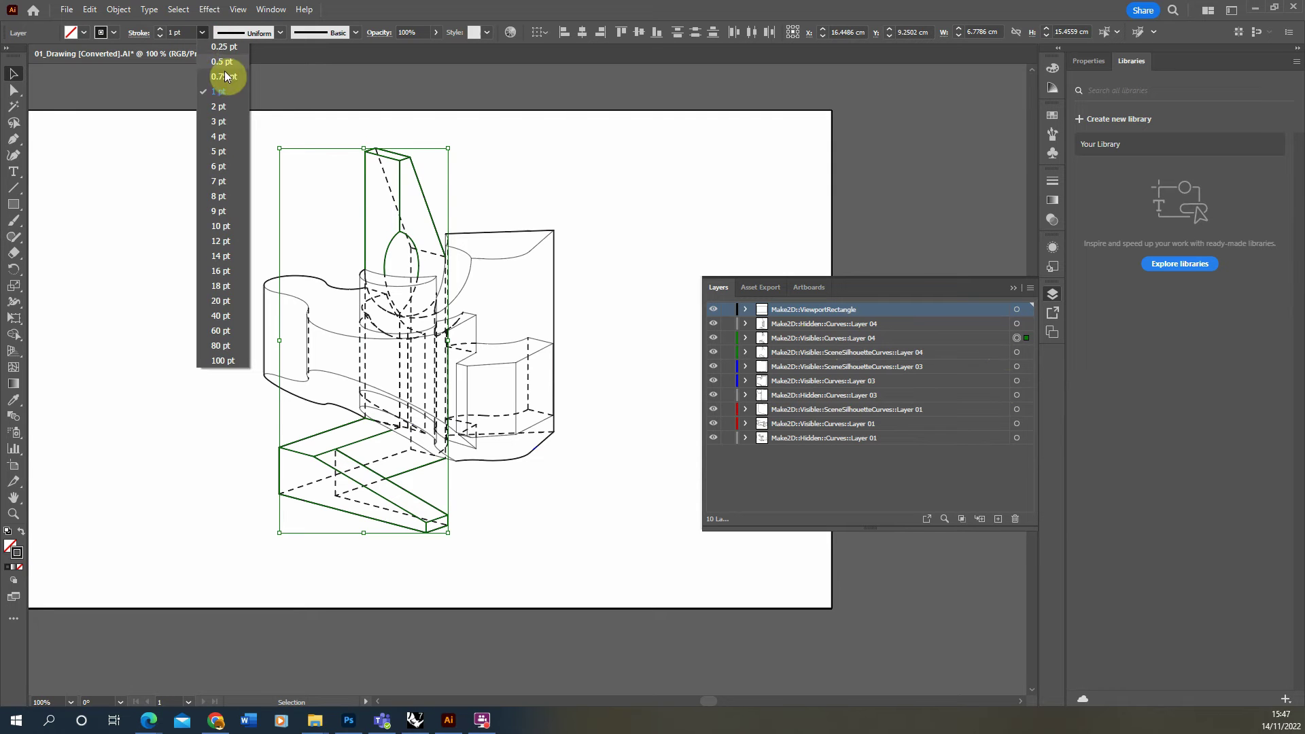
left_click(221, 58)
left_click(167, 189)
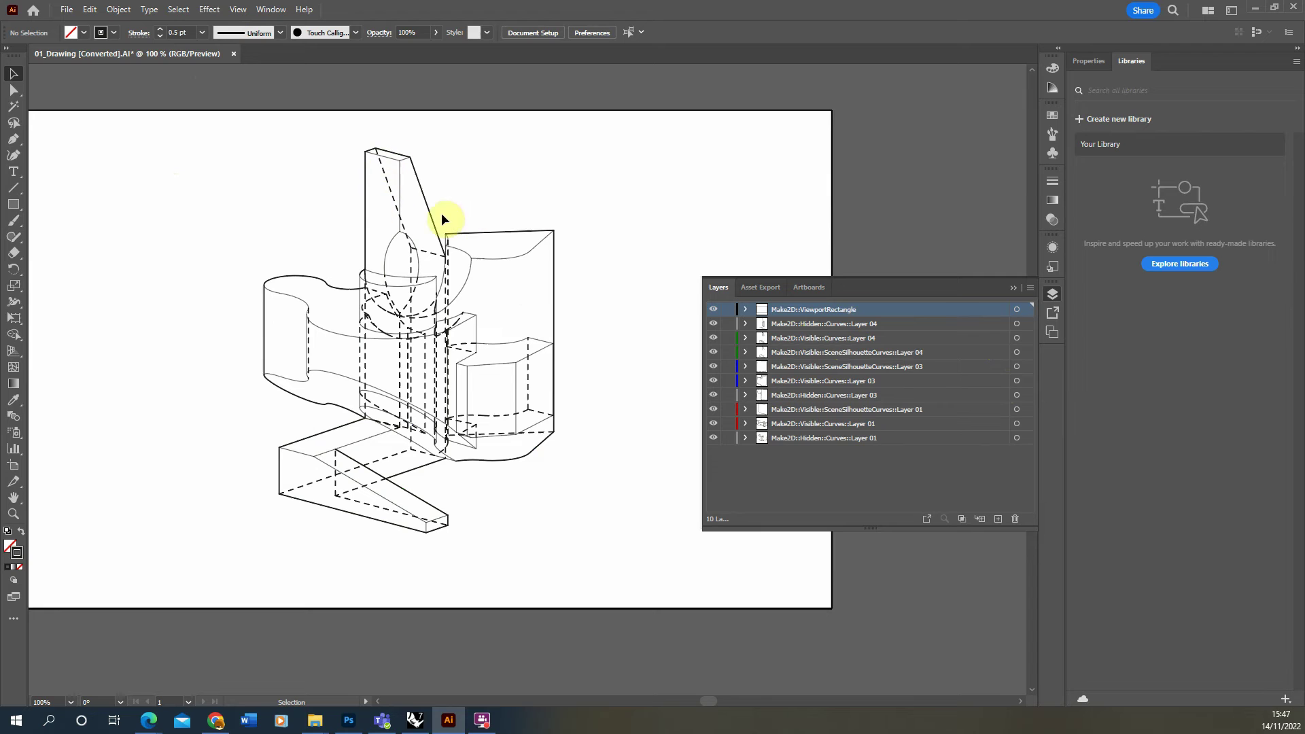
left_click(1017, 323)
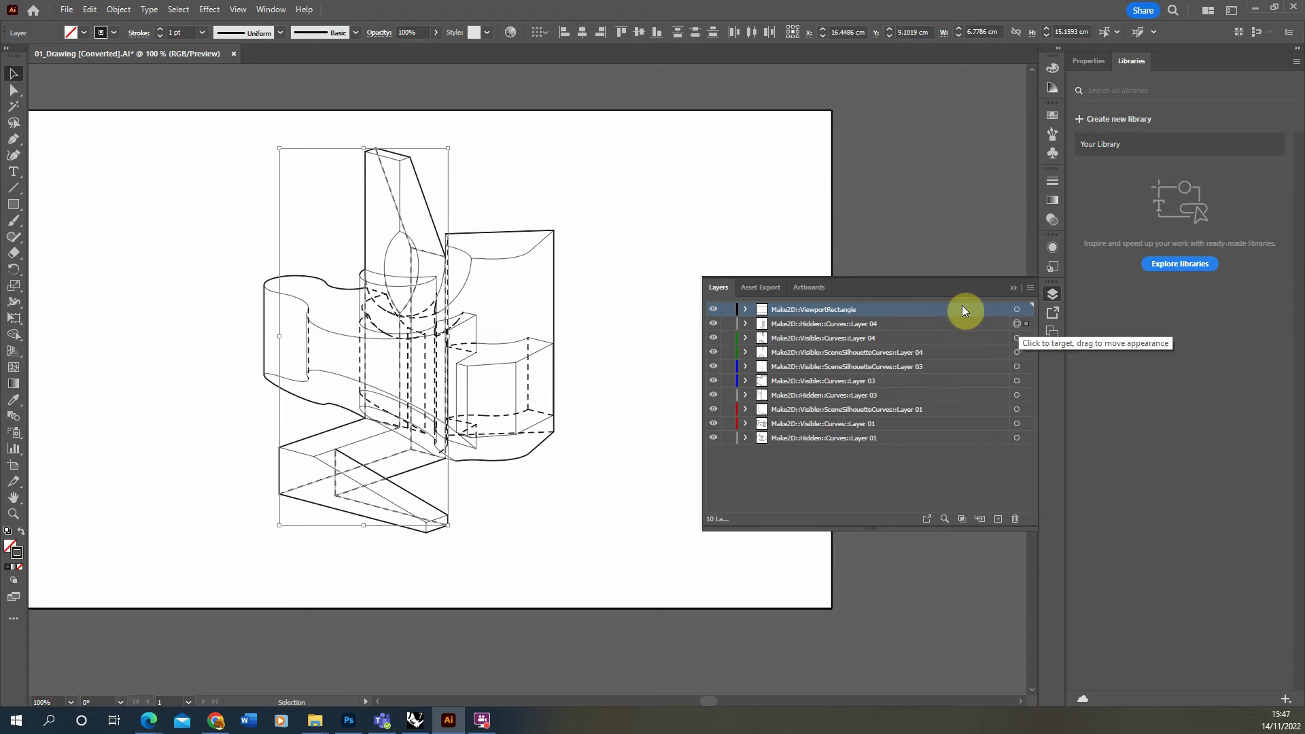
- Set Layer 04's hidden lines to a 0.15 pt stroke weight
left_click(202, 34)
left_click(218, 73)
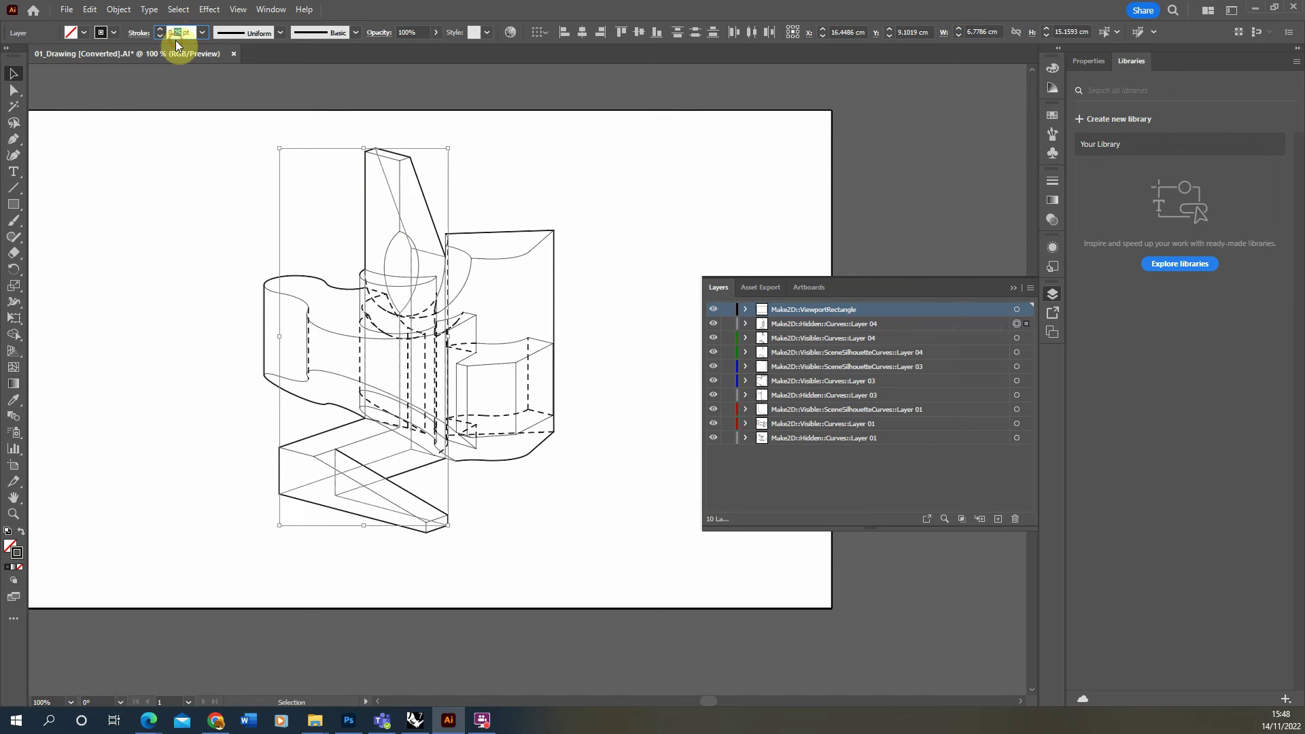
type("15")
- Make the hidden lines dashed with 2 pt dashes and 2 pt gaps, then deselect
left_click(140, 33)
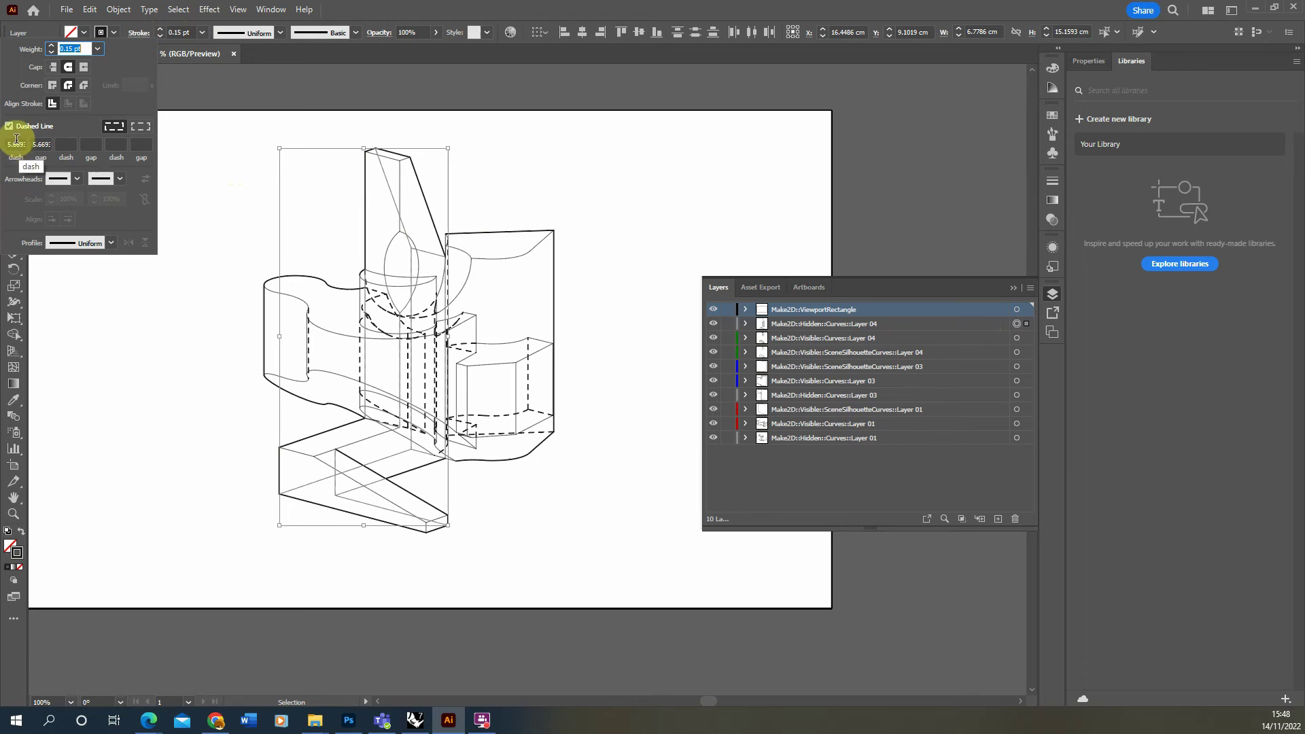
left_click(13, 147)
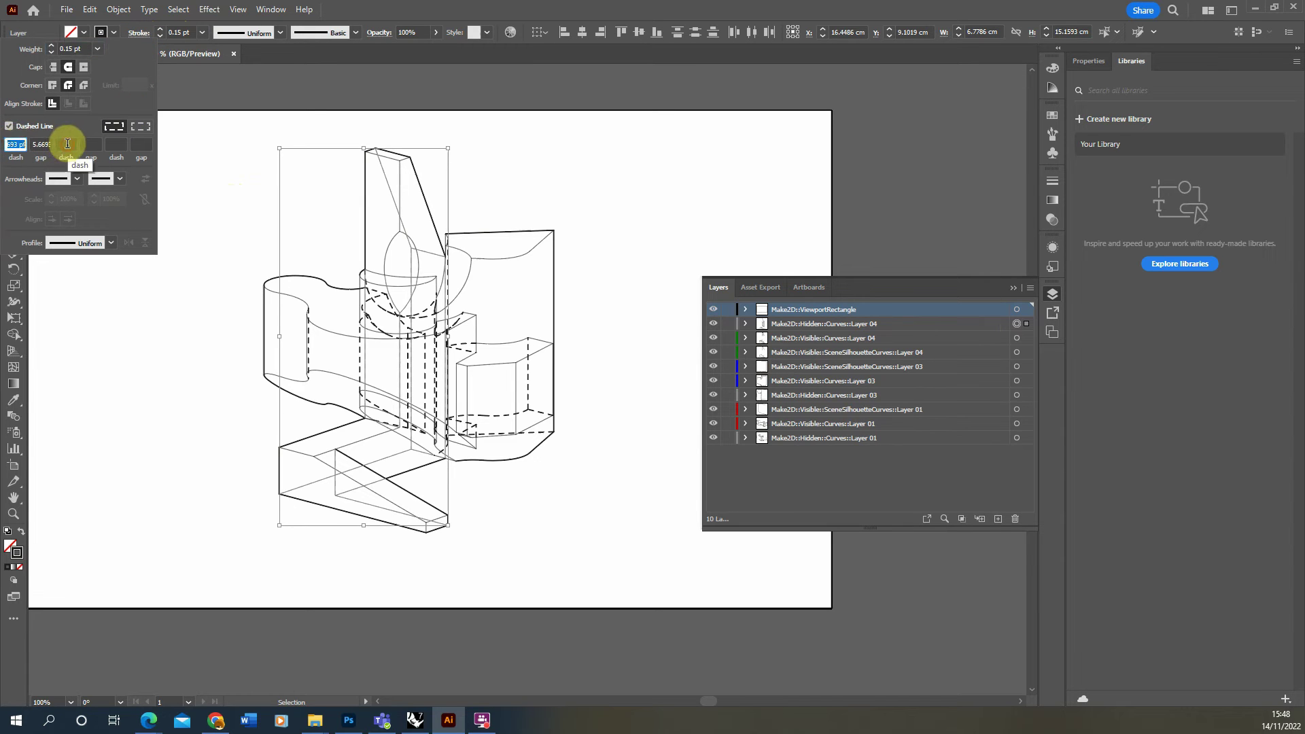
type("2")
left_click(39, 144)
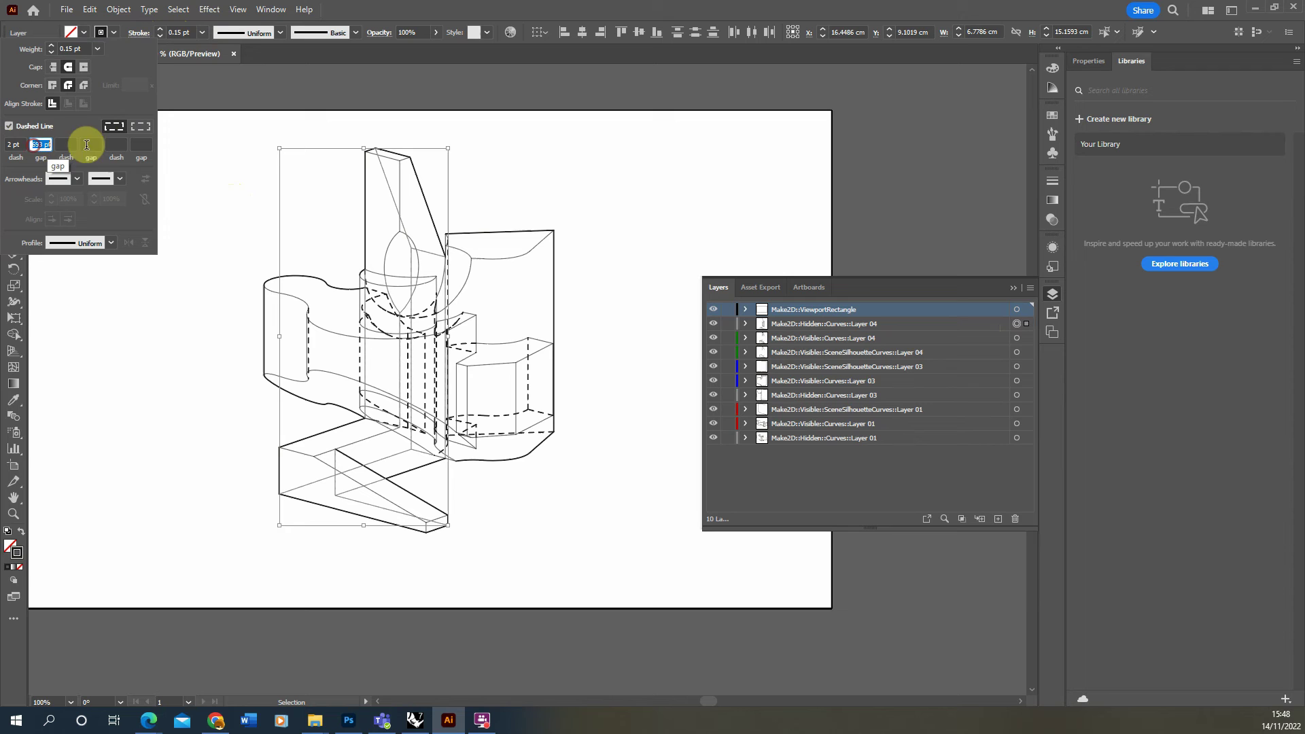
type("2")
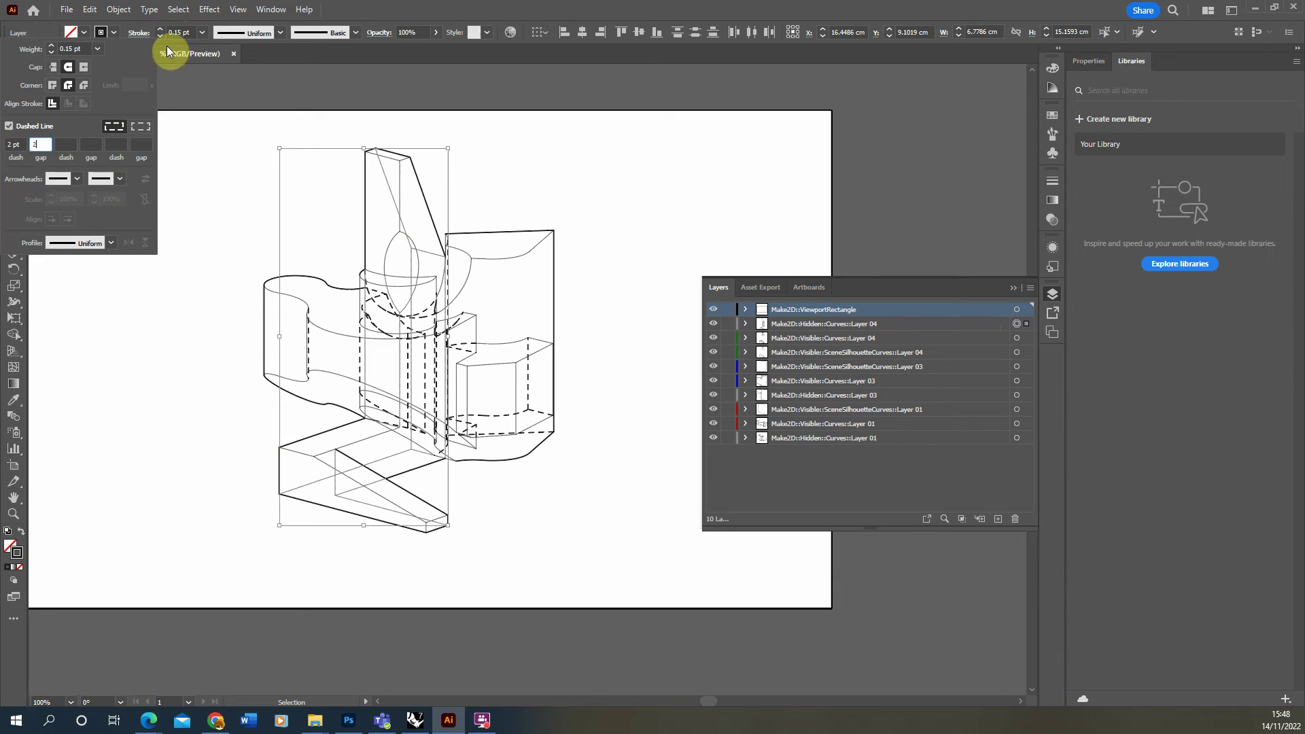
left_click(212, 190)
left_click(212, 198)
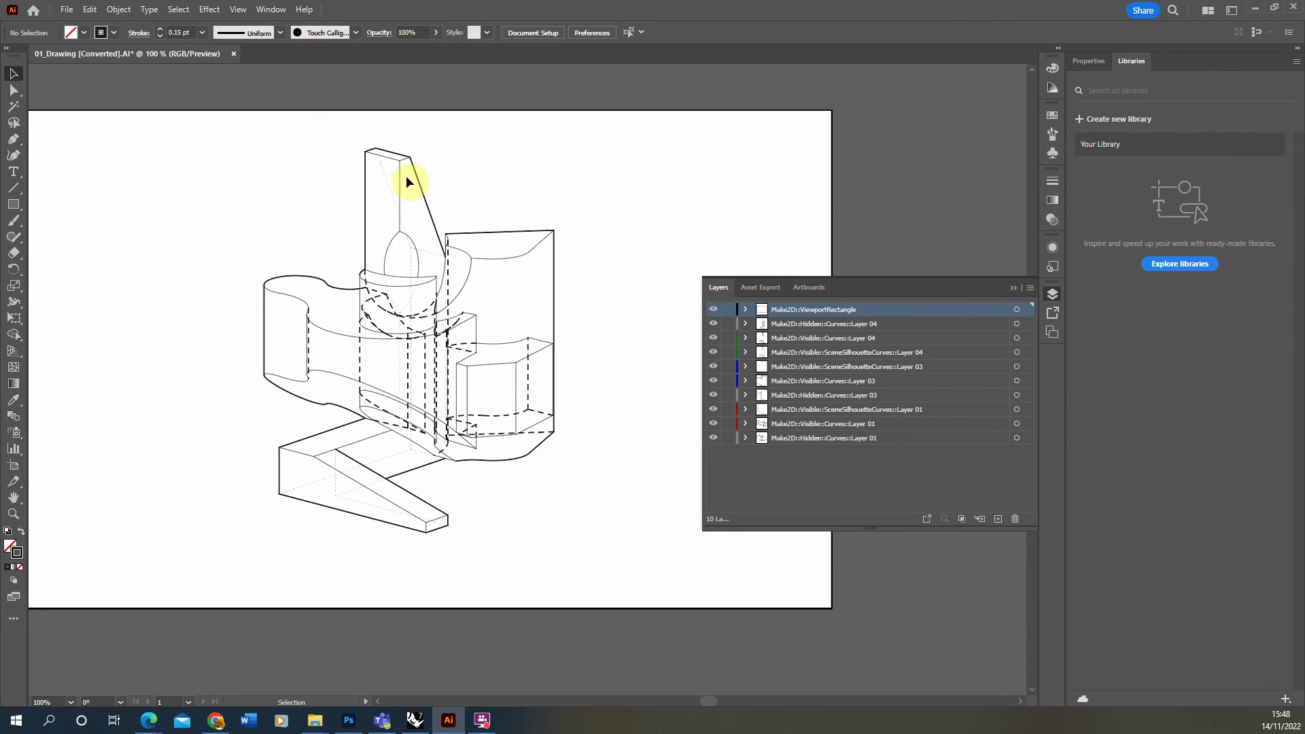
scroll(394, 182, "up", 3, "alt")
- Use the Eyedropper to give Layer 01's hidden lines the thin dashed hidden-line stroke
scroll(357, 174, "down", 2, "alt")
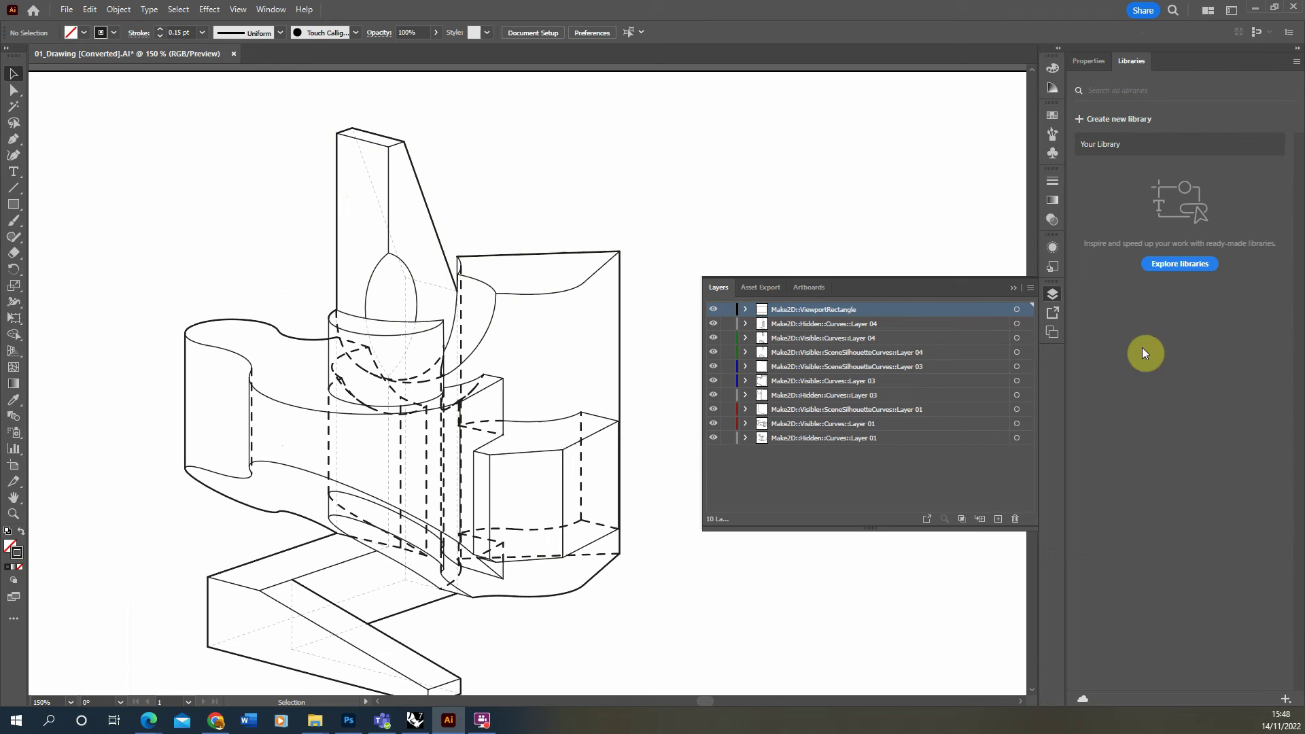
left_click(1016, 437)
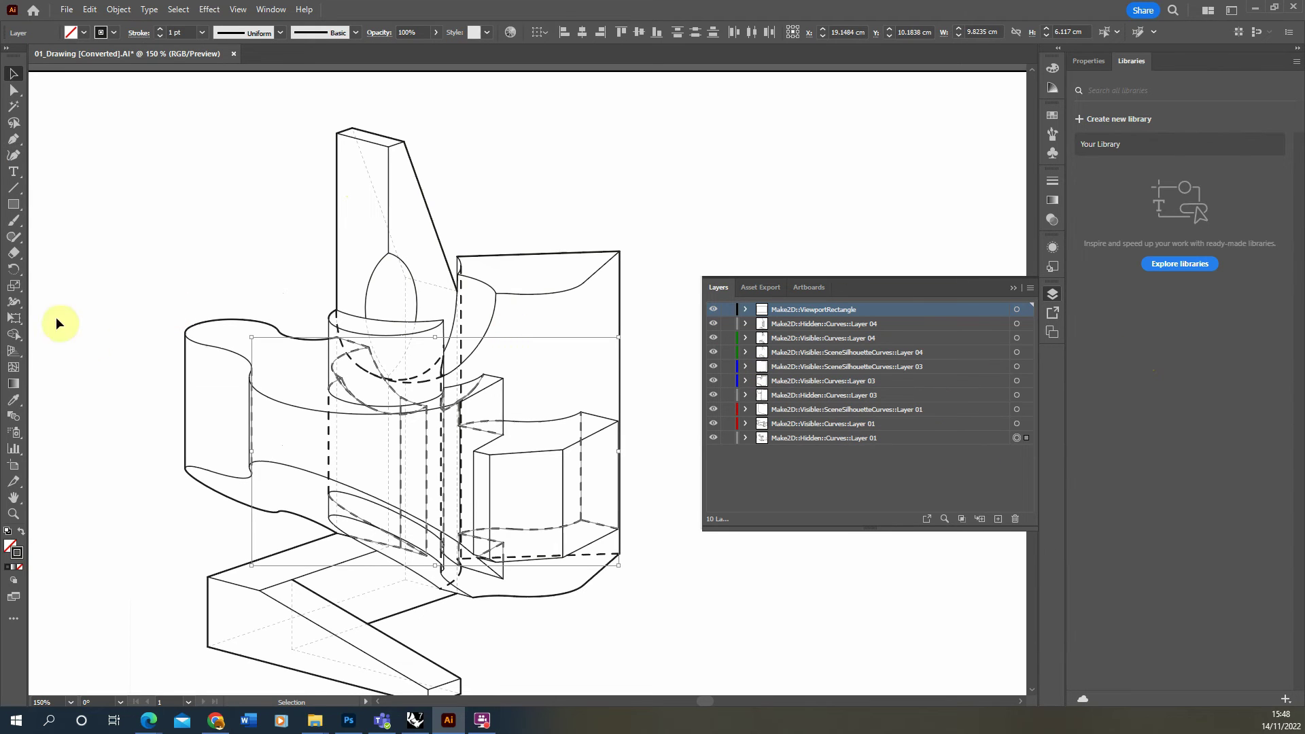
left_click(16, 404)
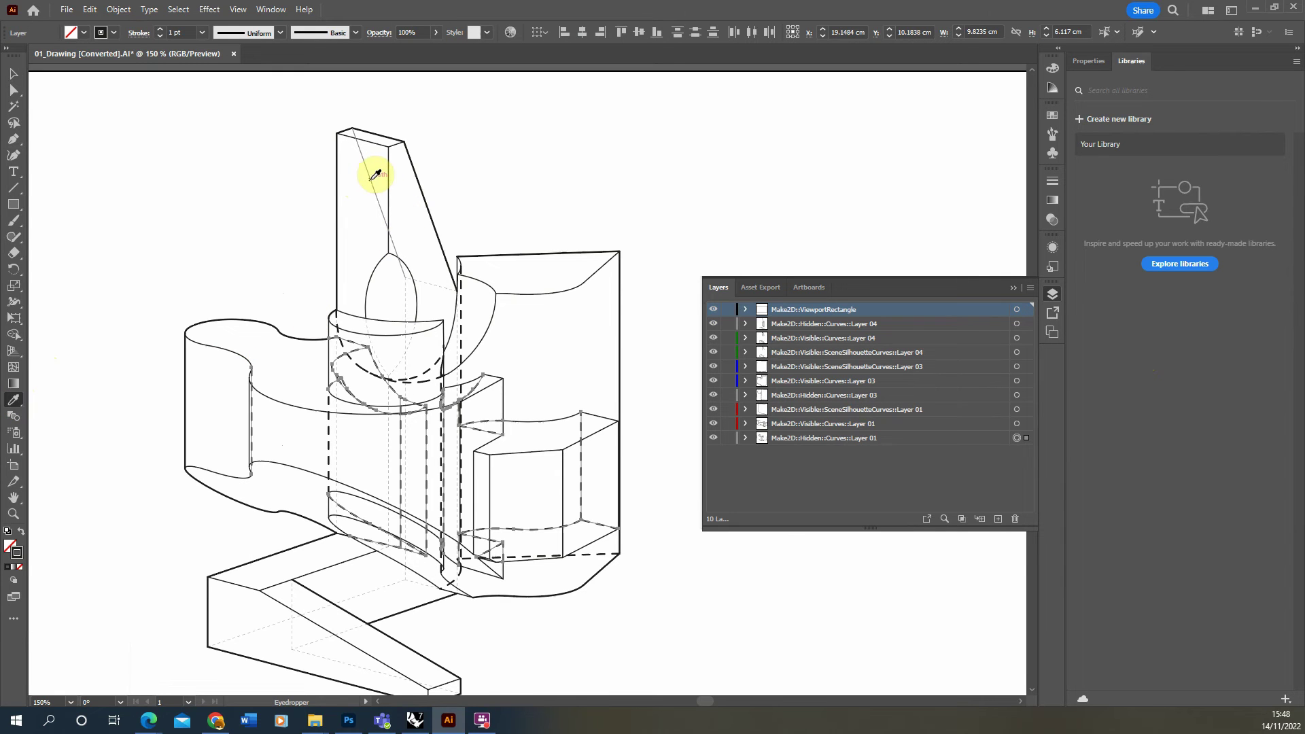
left_click(372, 179)
left_click(14, 73)
left_click(460, 457)
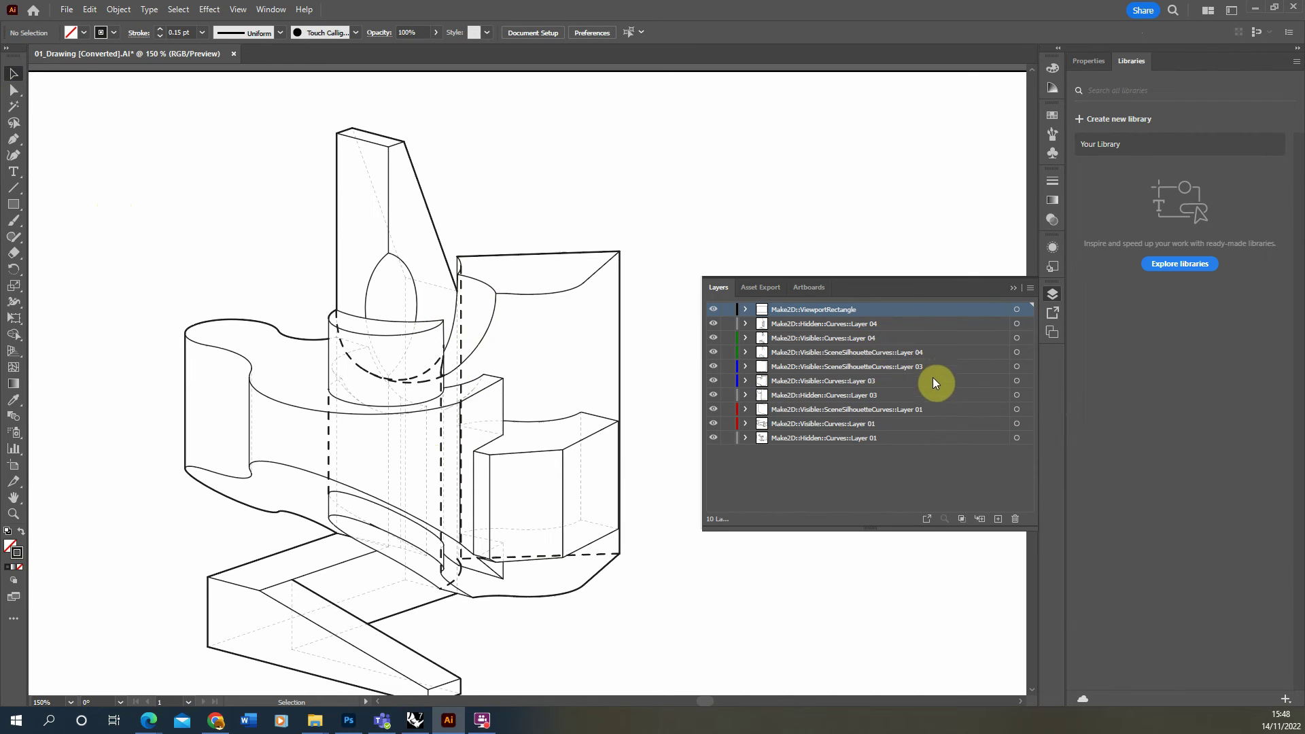
- Use the Eyedropper to copy the thin 0.15 pt dashed stroke onto Hidden Curves Layer 03
left_click(1016, 395)
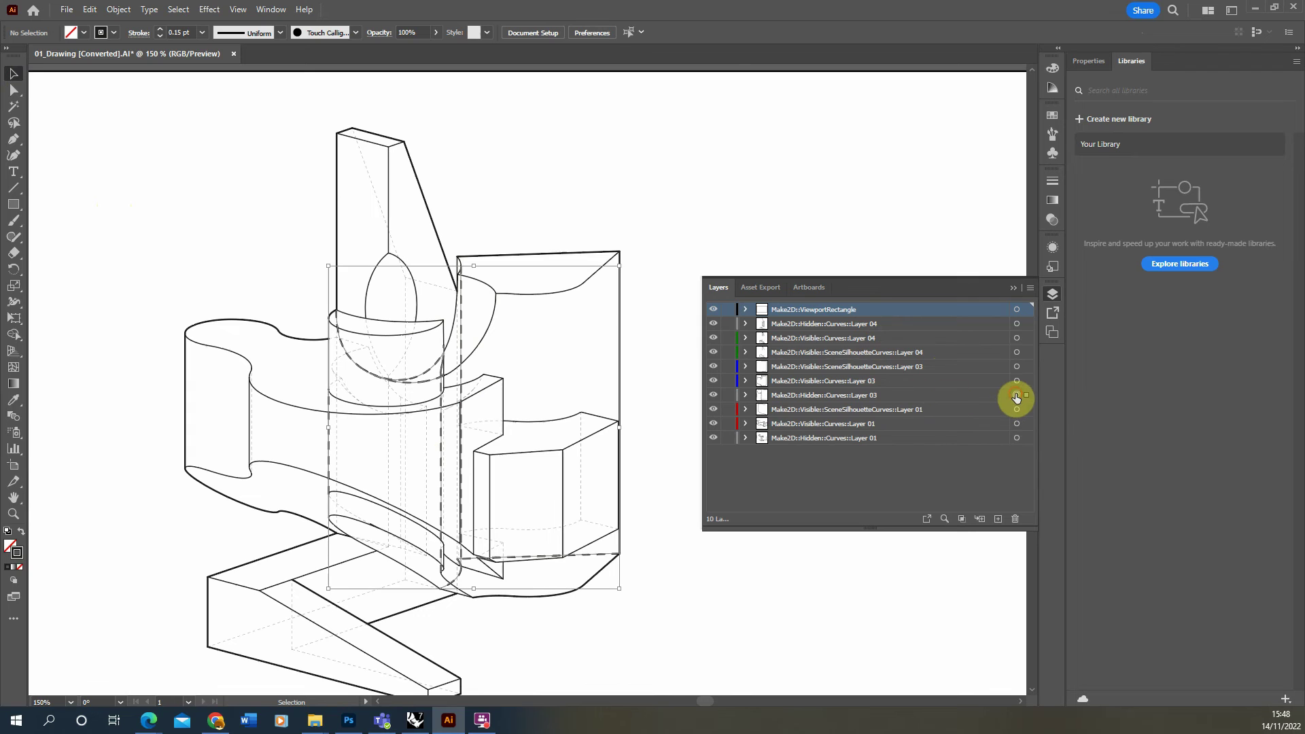
left_click(15, 399)
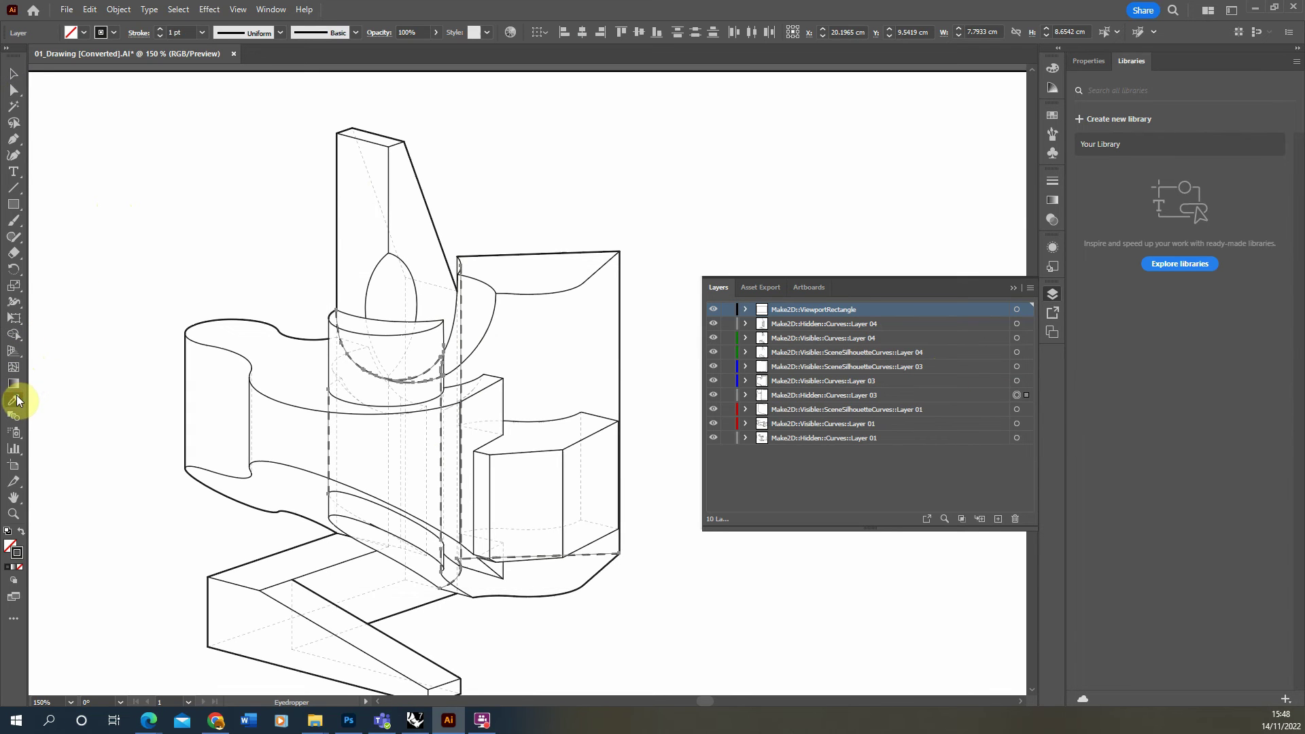
left_click(374, 195)
left_click(14, 74)
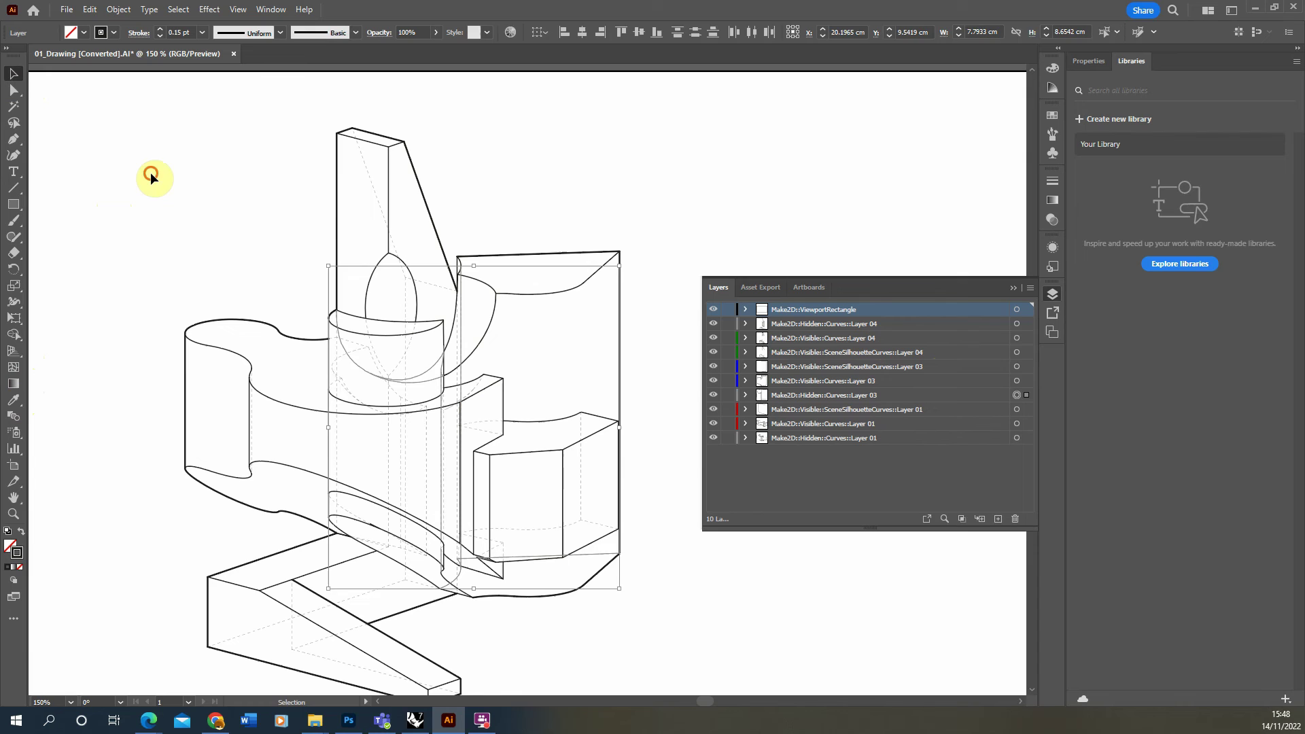
left_click(151, 177)
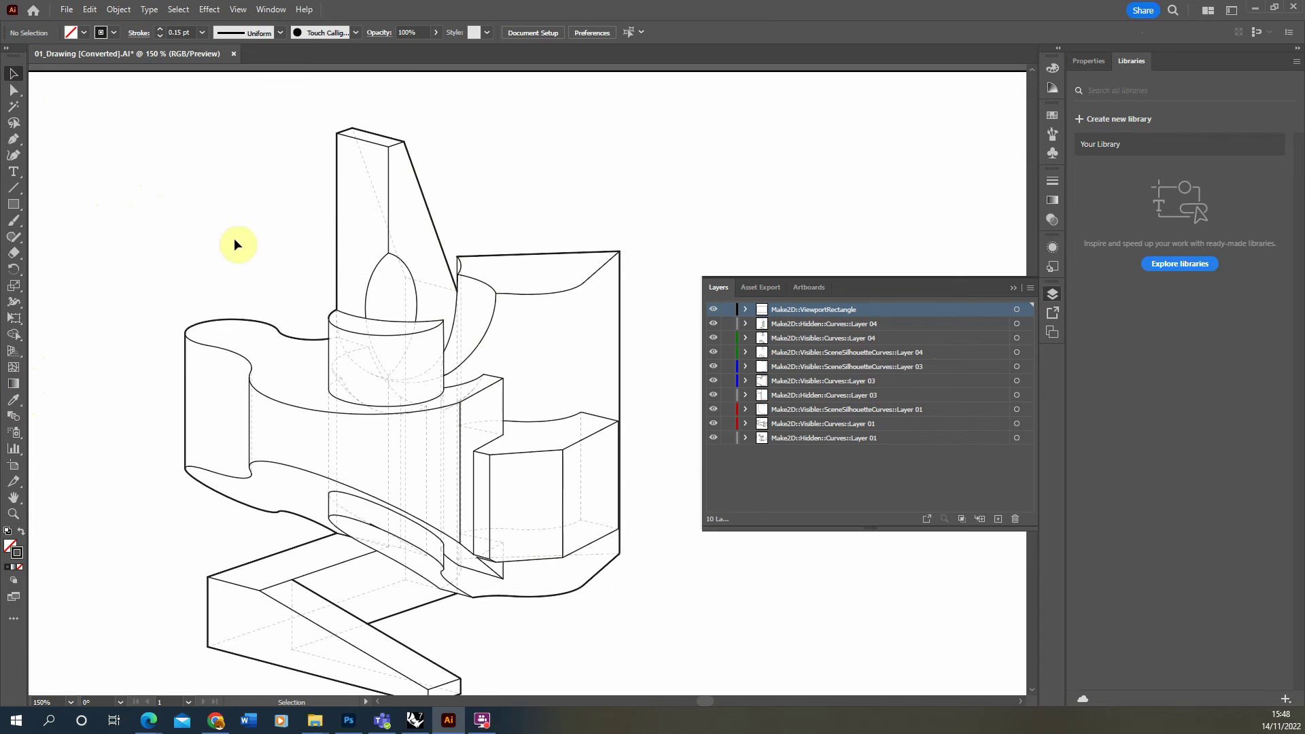
- Identify the SceneSilhouetteCurves Layer 04 outlines and set their stroke weight to 1.5 pt
left_click(838, 354)
left_click(712, 353)
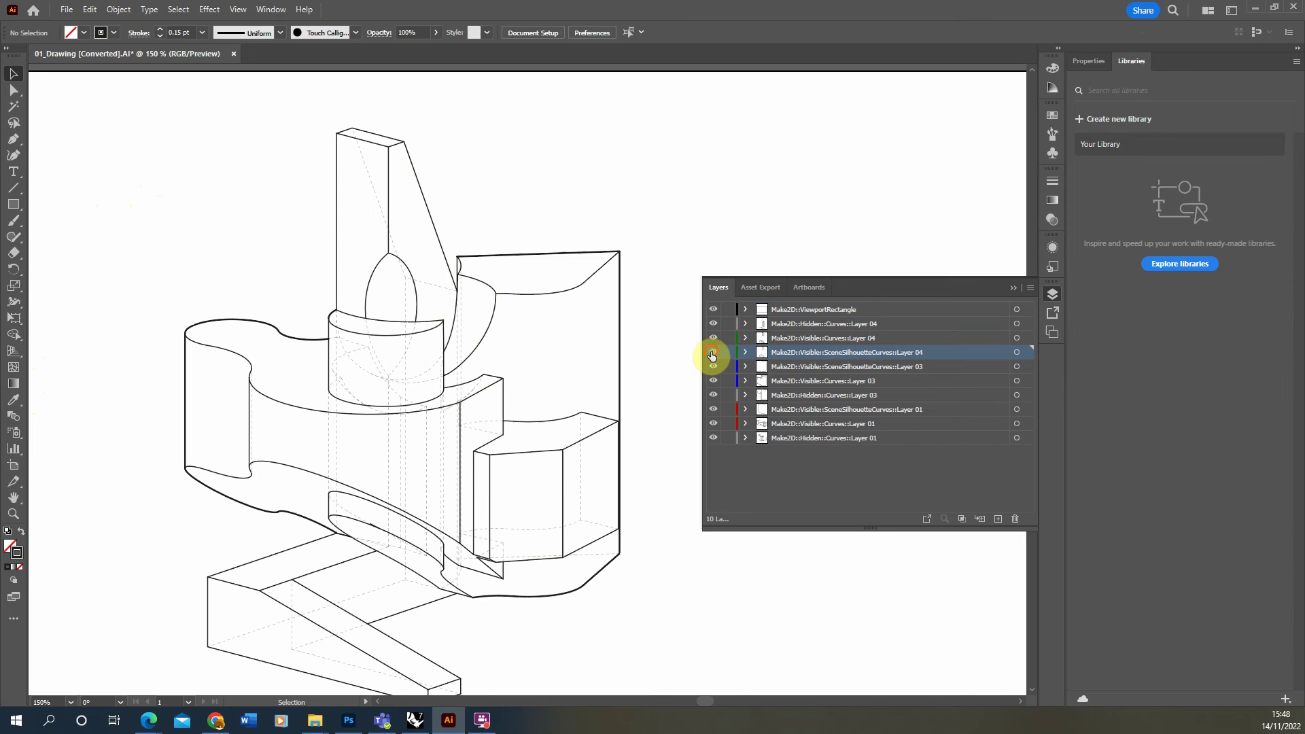
left_click(712, 354)
left_click(712, 368)
left_click(711, 368)
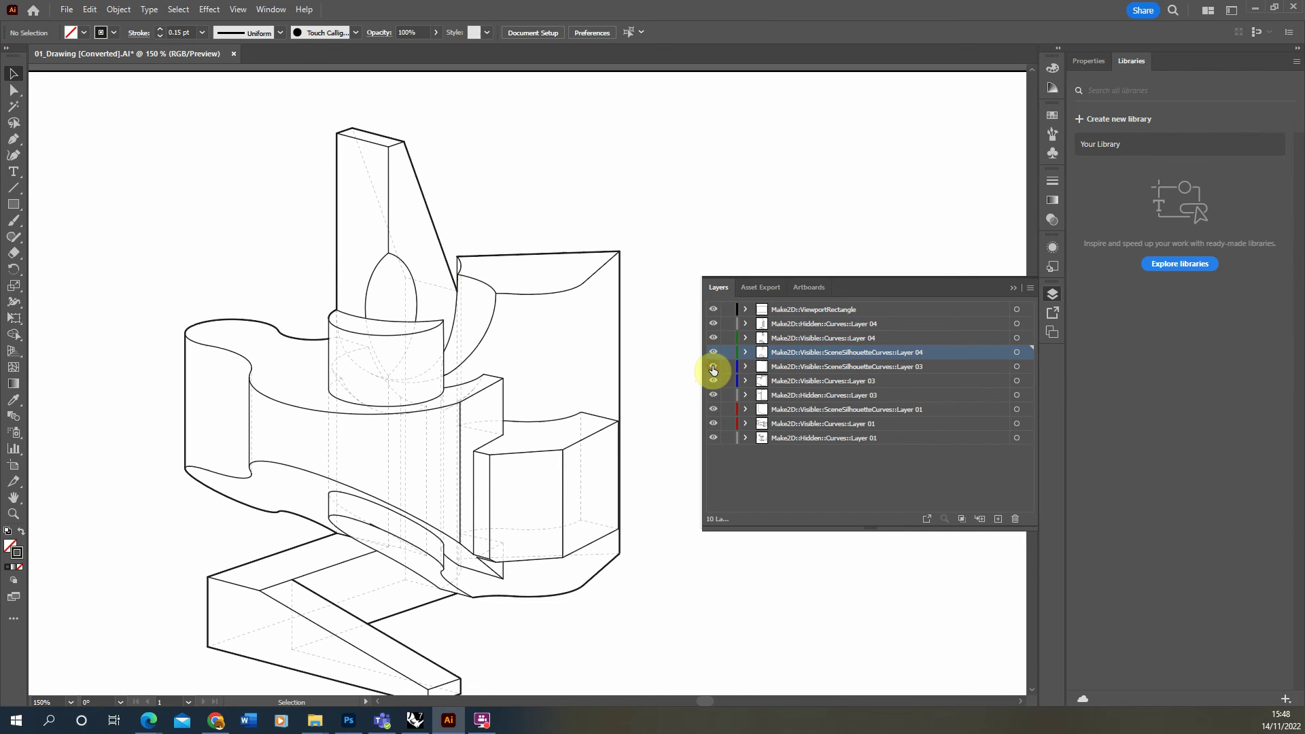
scroll(469, 388, "down", 1)
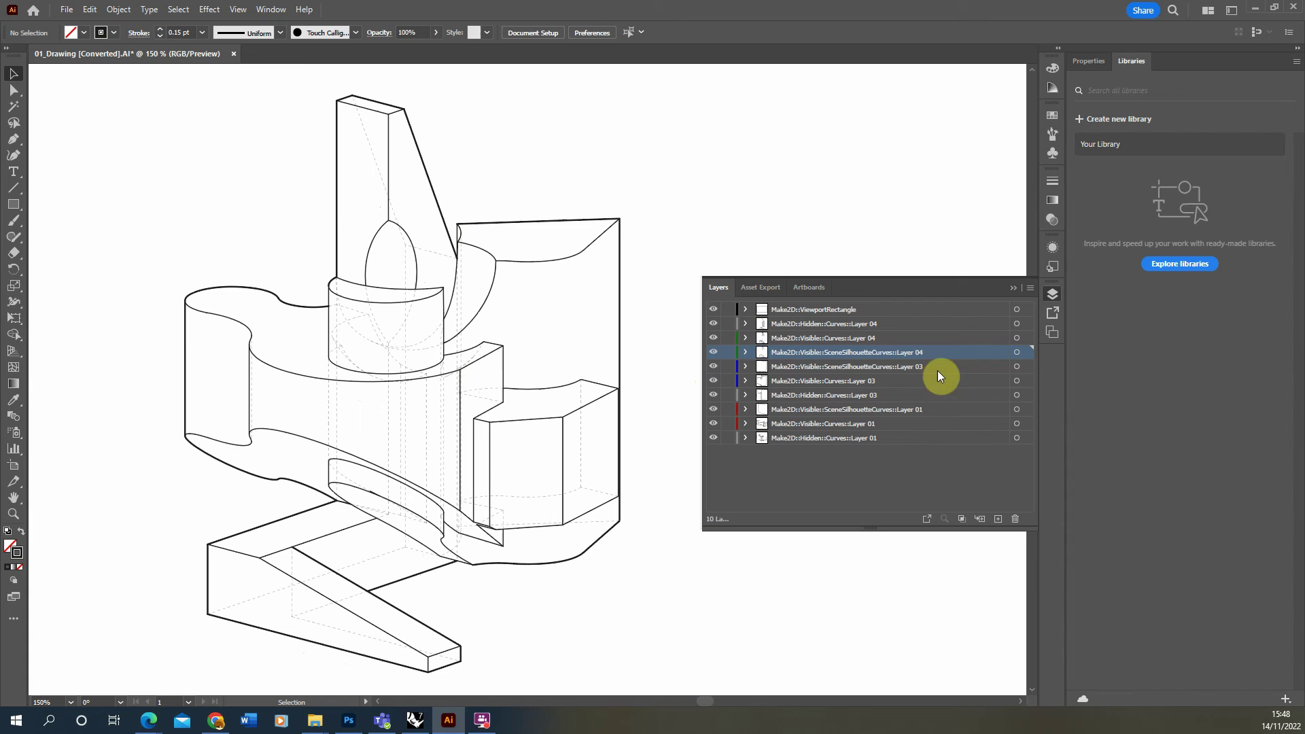
left_click(1017, 352)
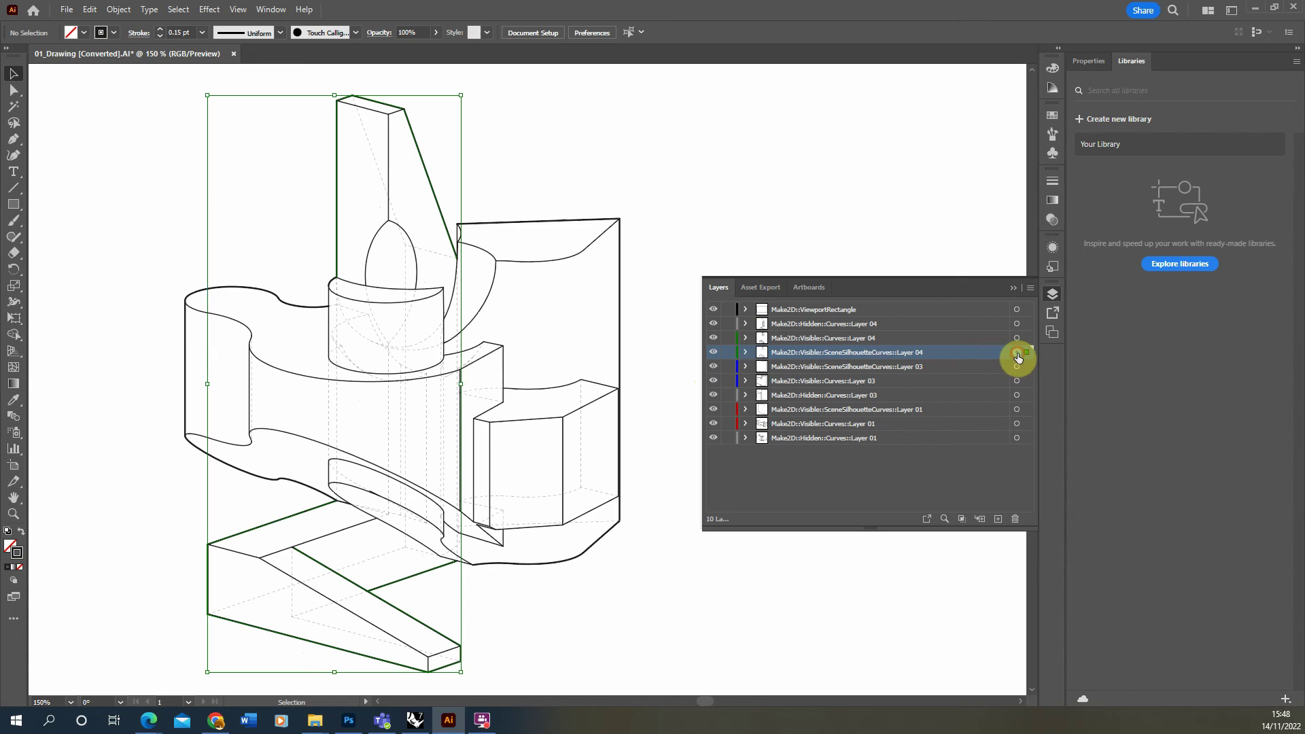
left_click(202, 33)
left_click(170, 34)
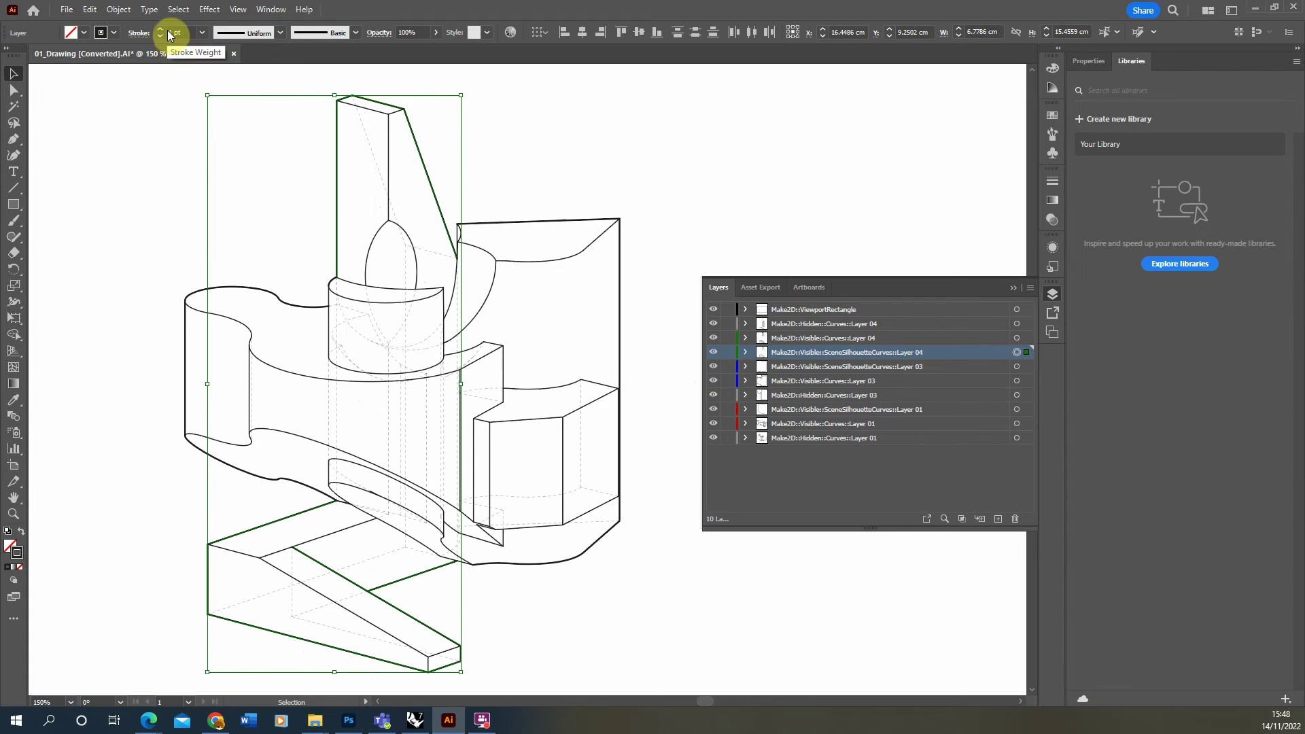
type("1.5")
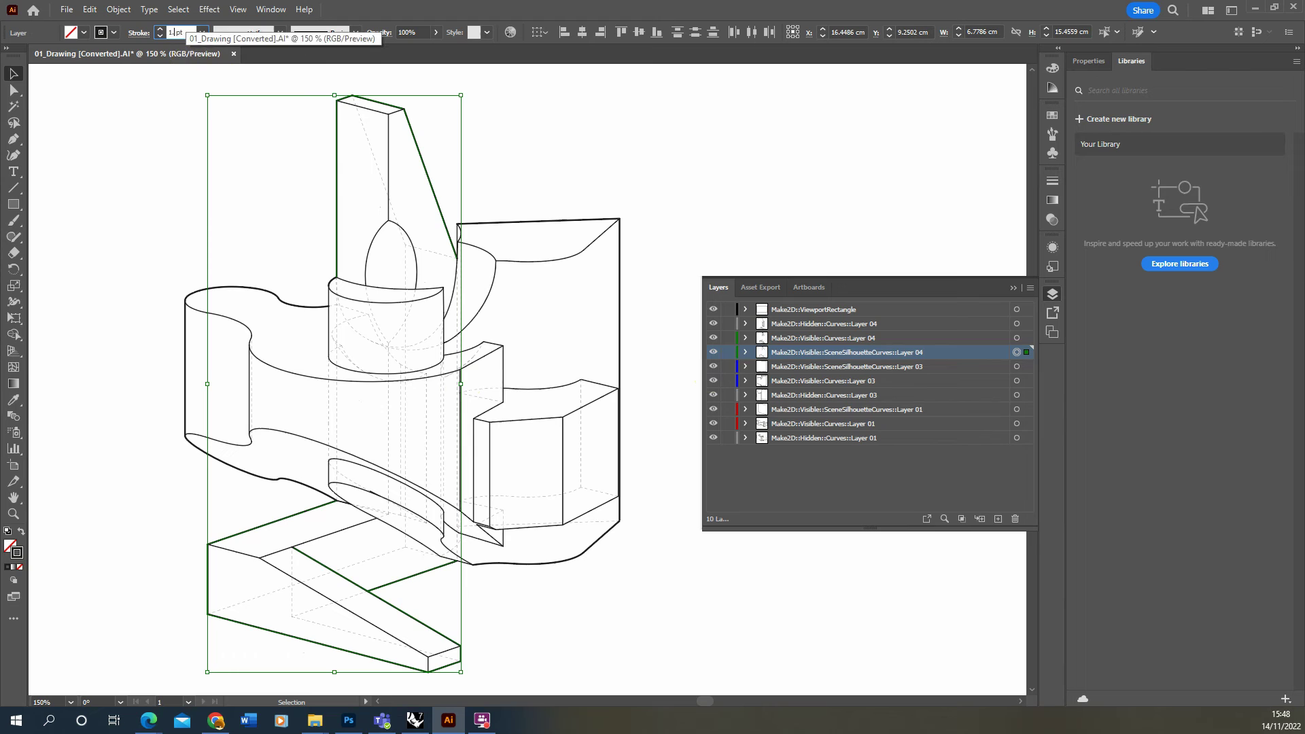
key("Return")
left_click(172, 217)
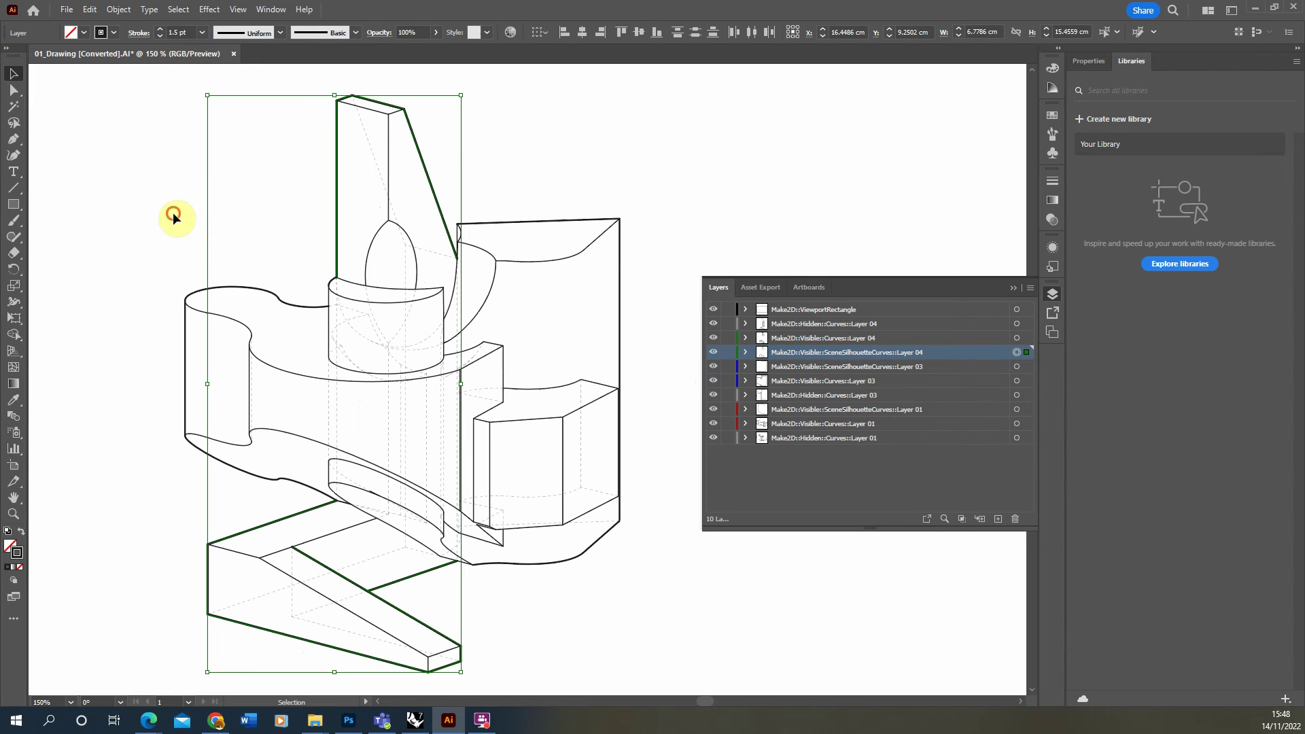
- Set the silhouette curves on Layers 03 and 01 to a 1.5 pt stroke weight
left_click(1018, 367)
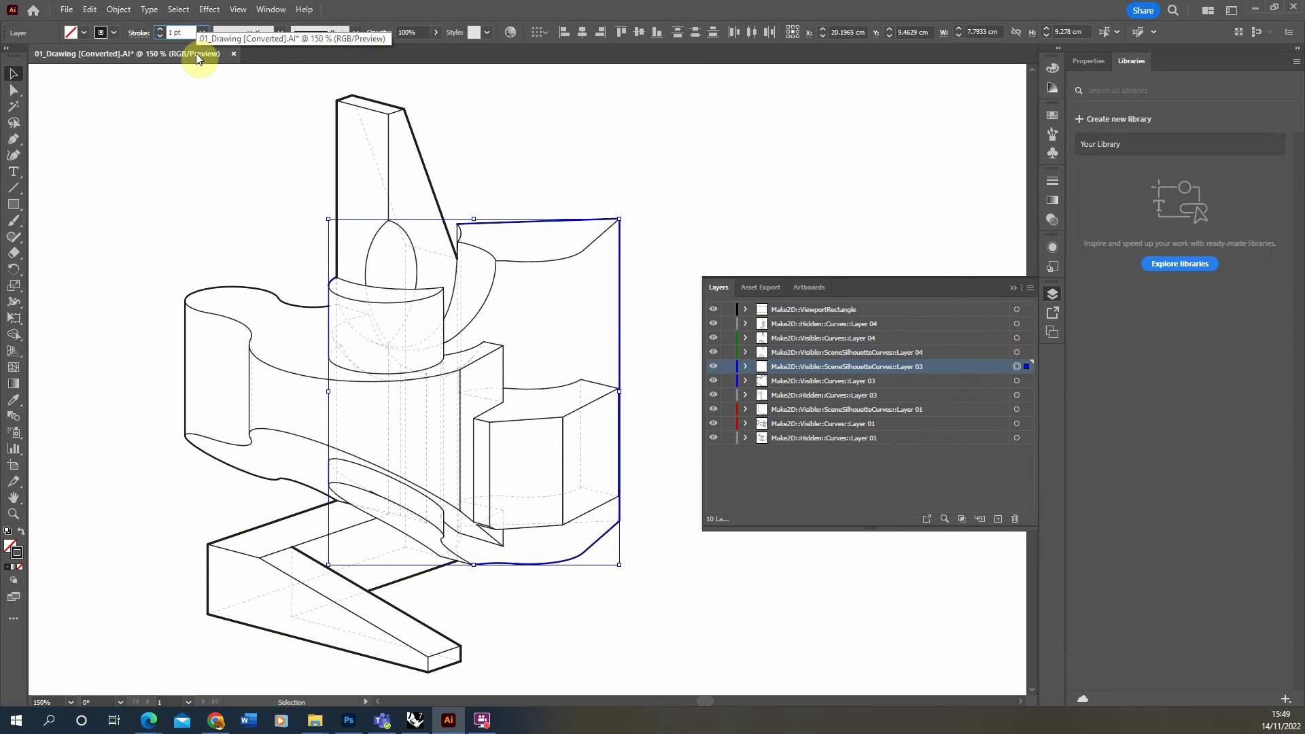
type("1.5")
key("Return")
left_click(238, 197)
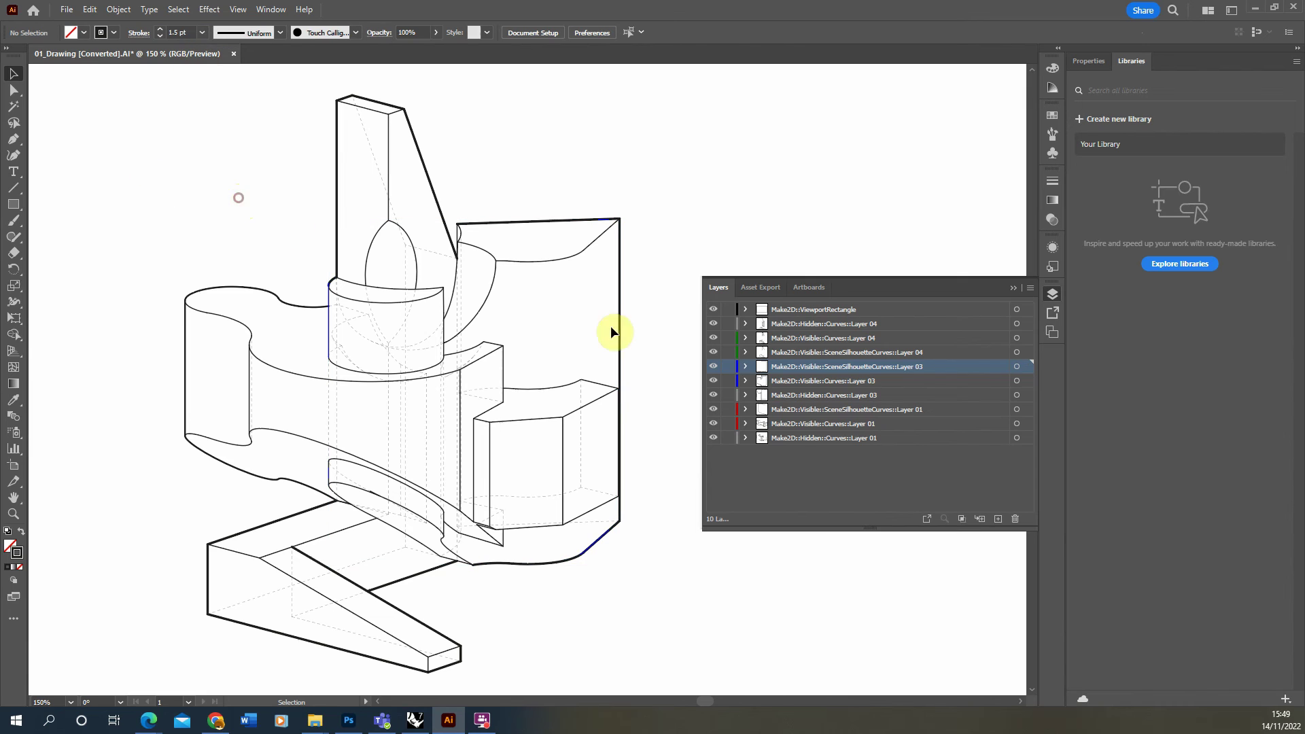
left_click(1015, 410)
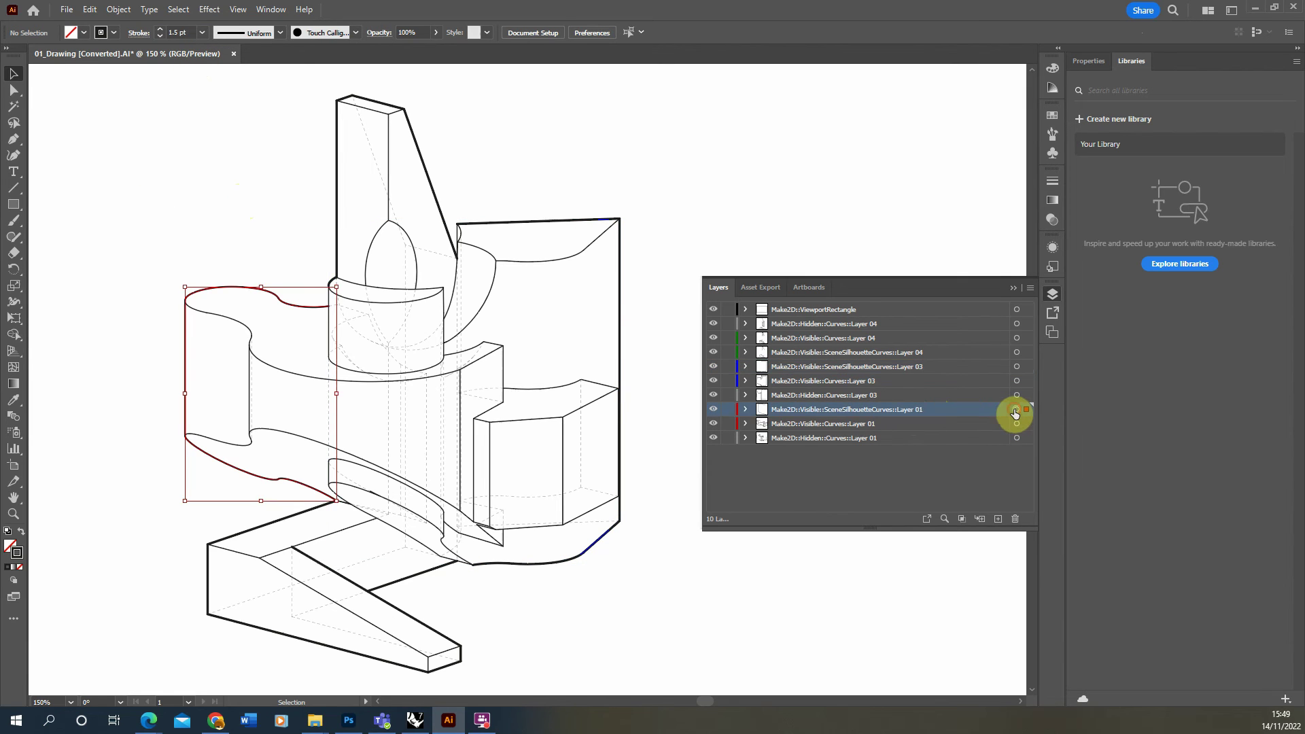
left_click(178, 37)
type("1.5")
key("Return")
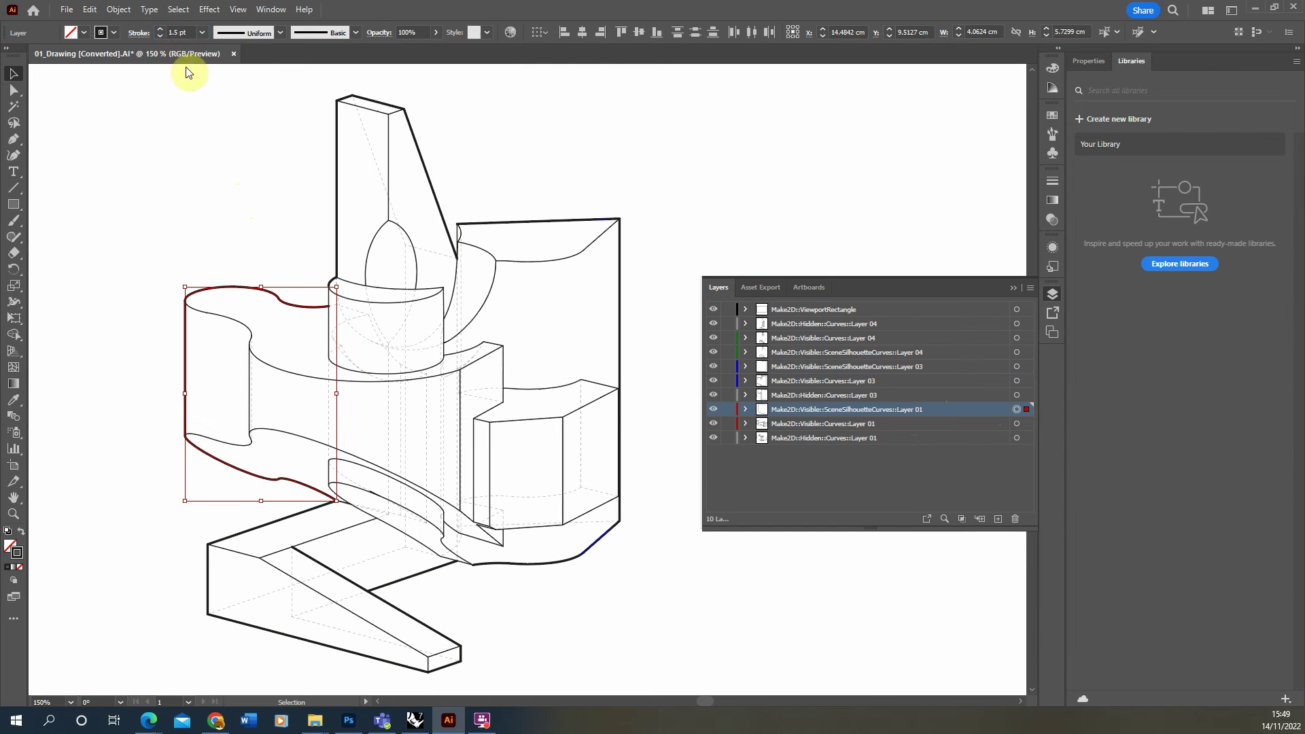
left_click(244, 205)
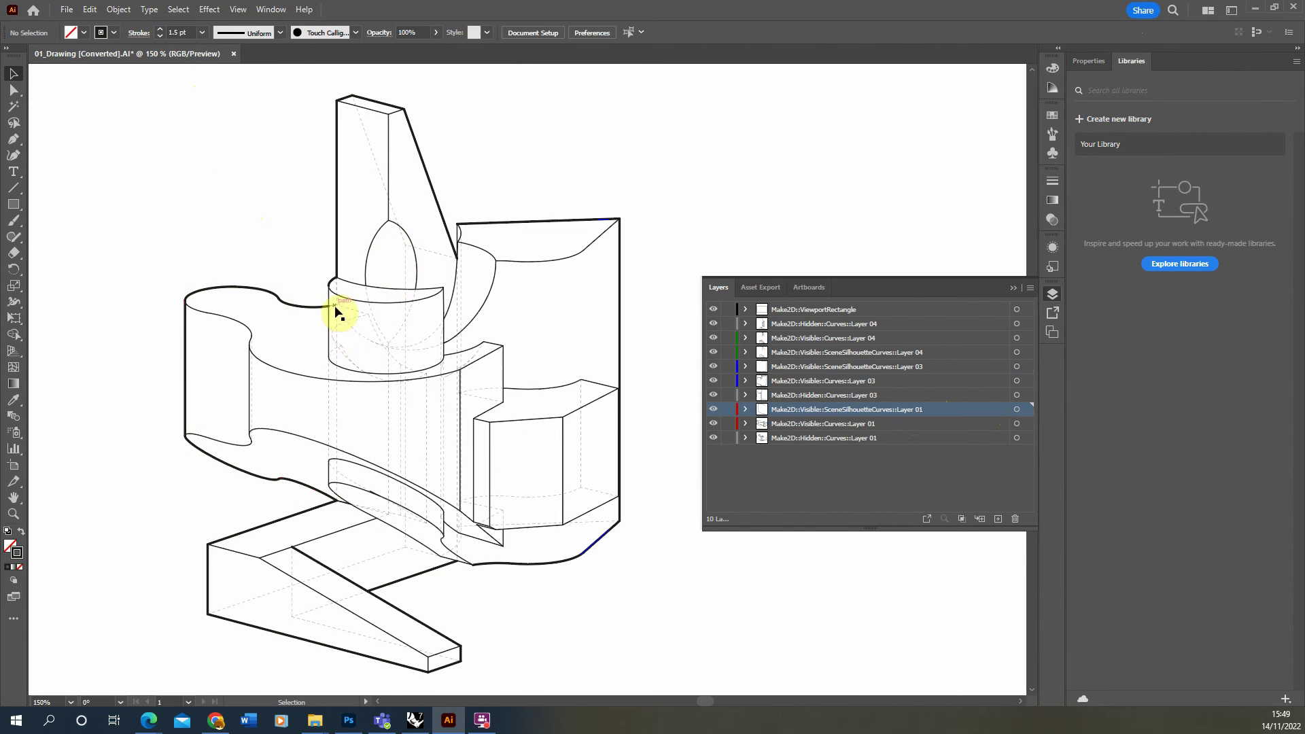
- Lock all layers except SceneSilhouetteCurves Layer 01
scroll(330, 303, "up", 3, "alt")
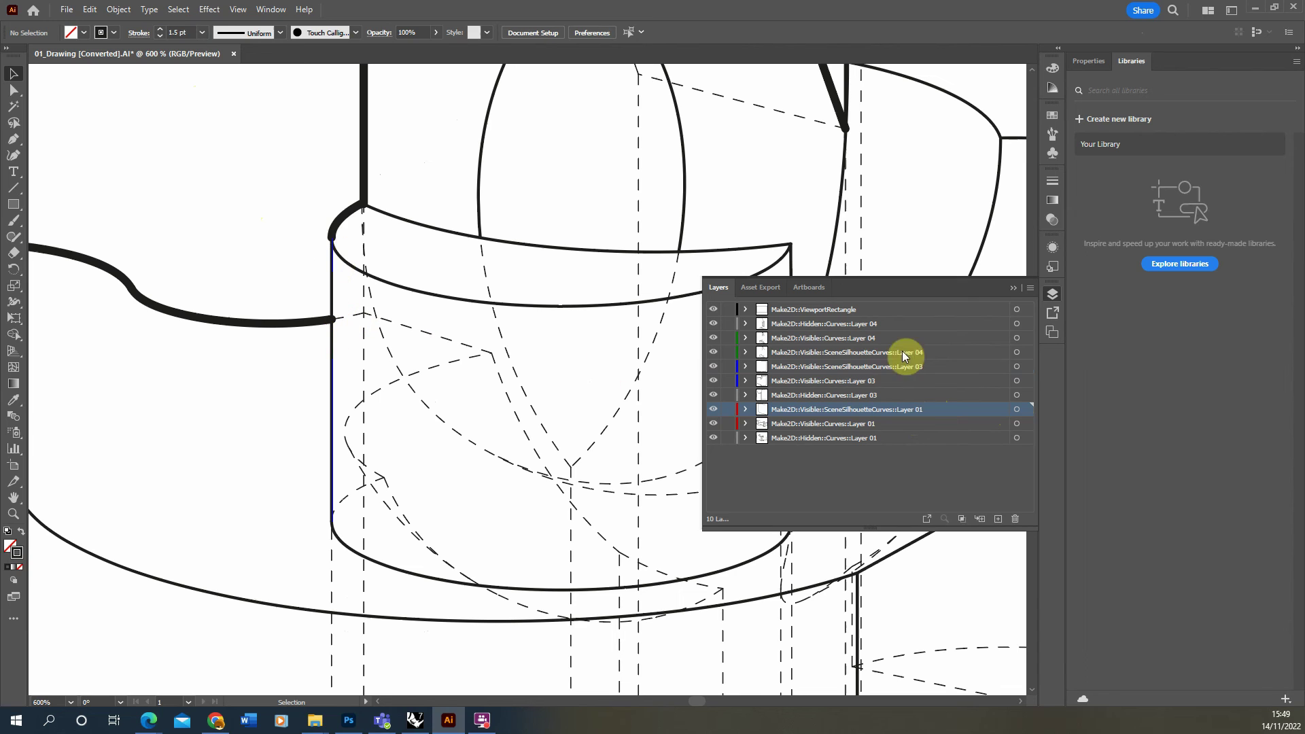
left_click_drag(727, 309, 736, 468)
left_click(727, 409)
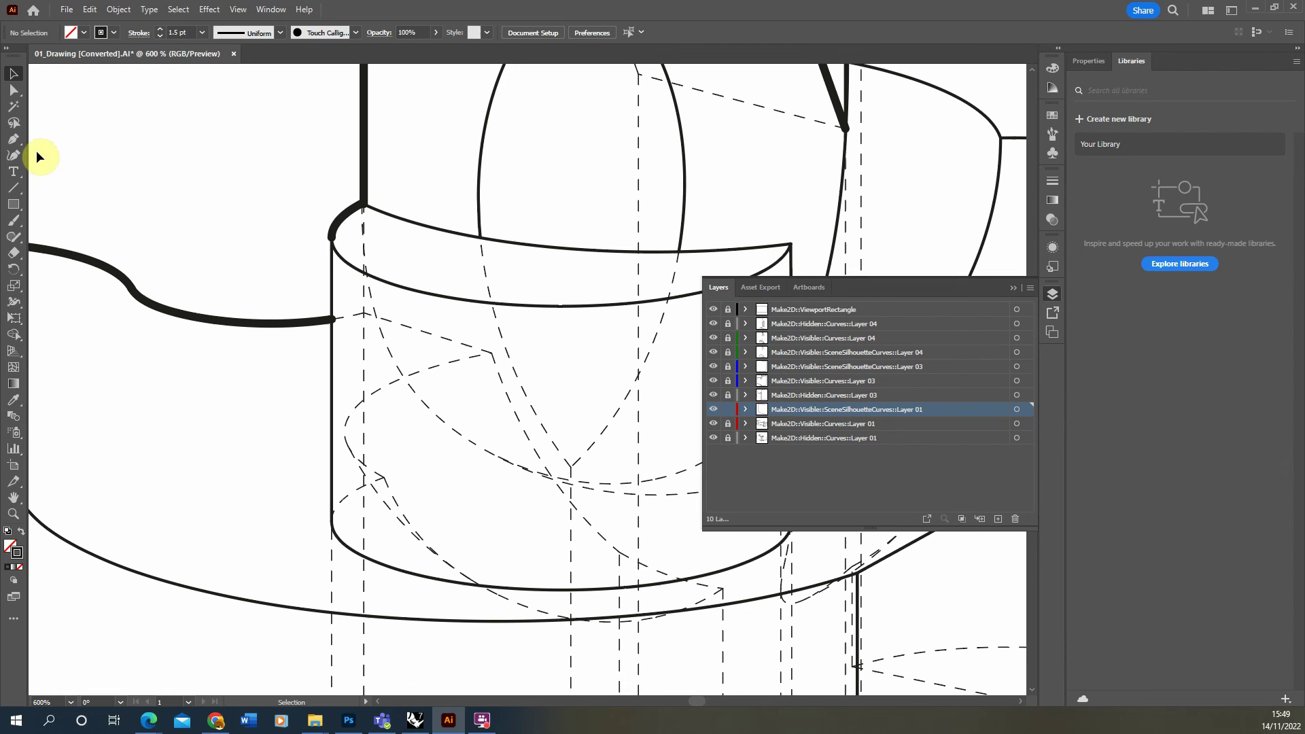
- Extend the silhouette path with Pen segments to the upper and lower corners of the tall fin
left_click(13, 139)
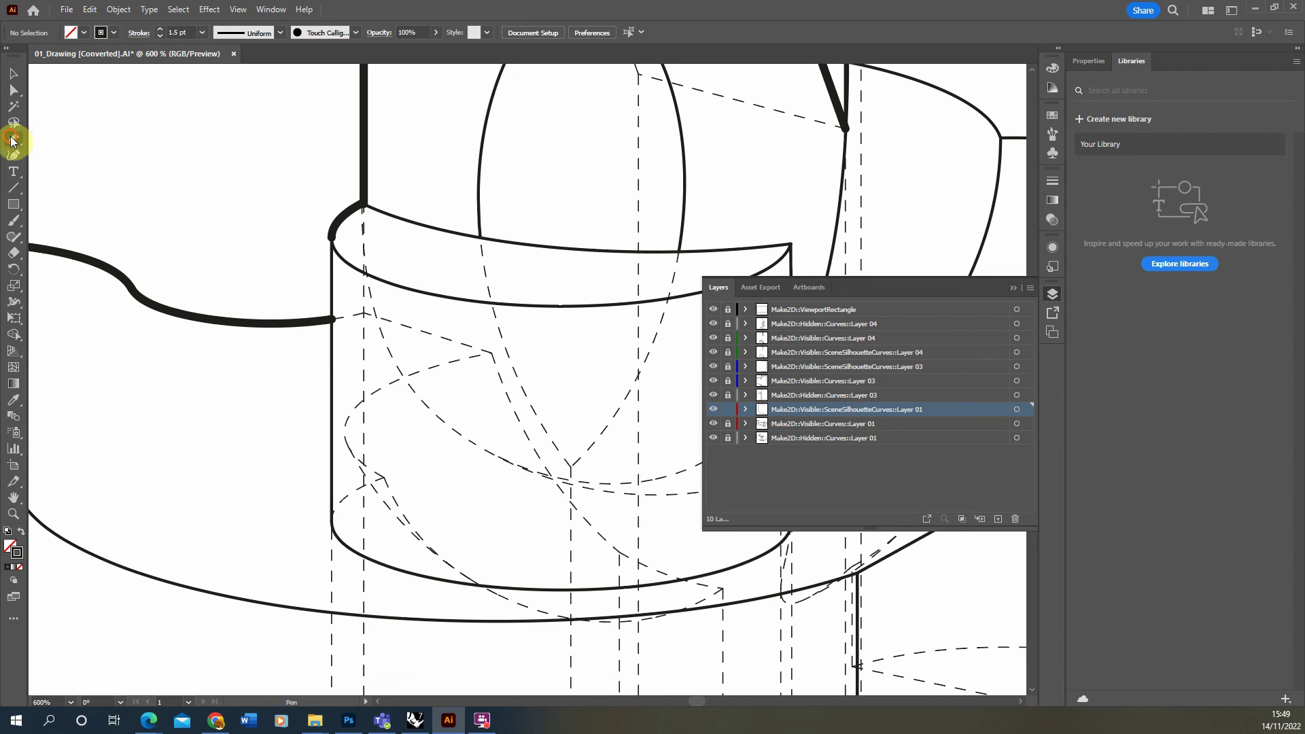
left_click(333, 319)
left_click(333, 238)
scroll(287, 243, "down", 1)
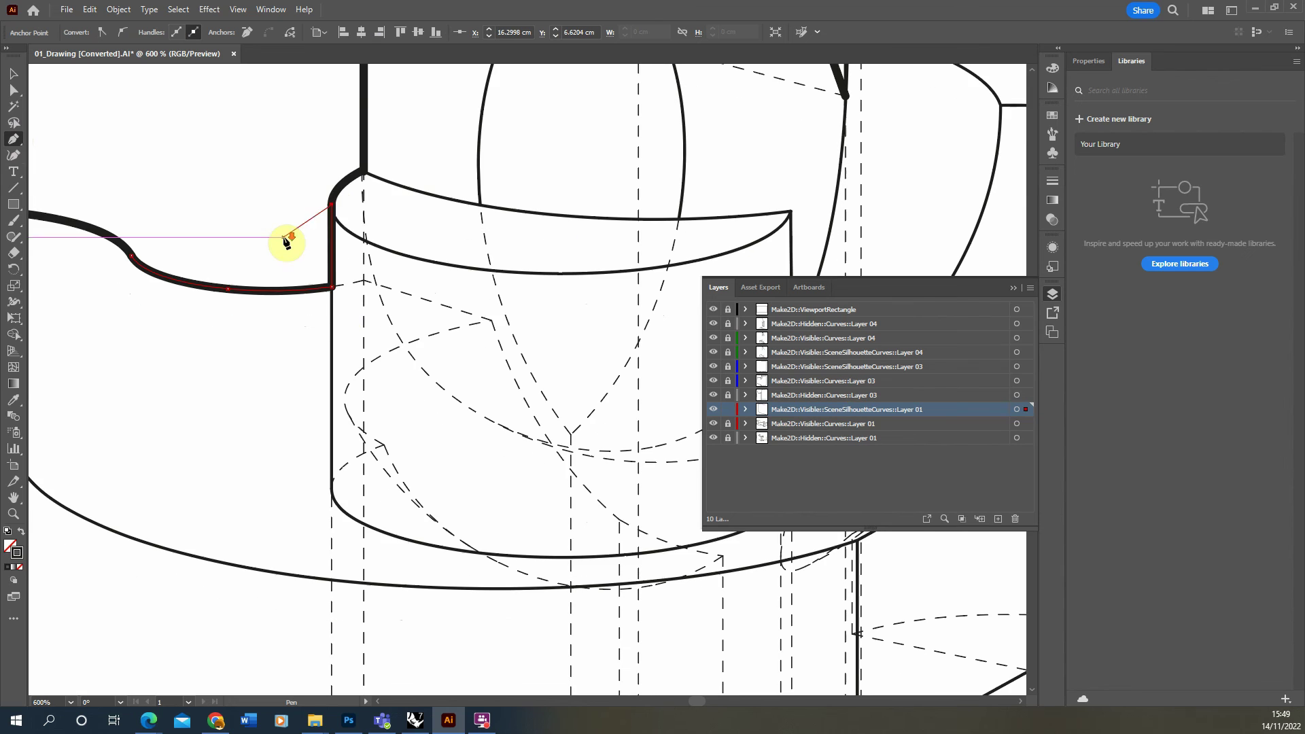
scroll(262, 248, "down", 2, "alt")
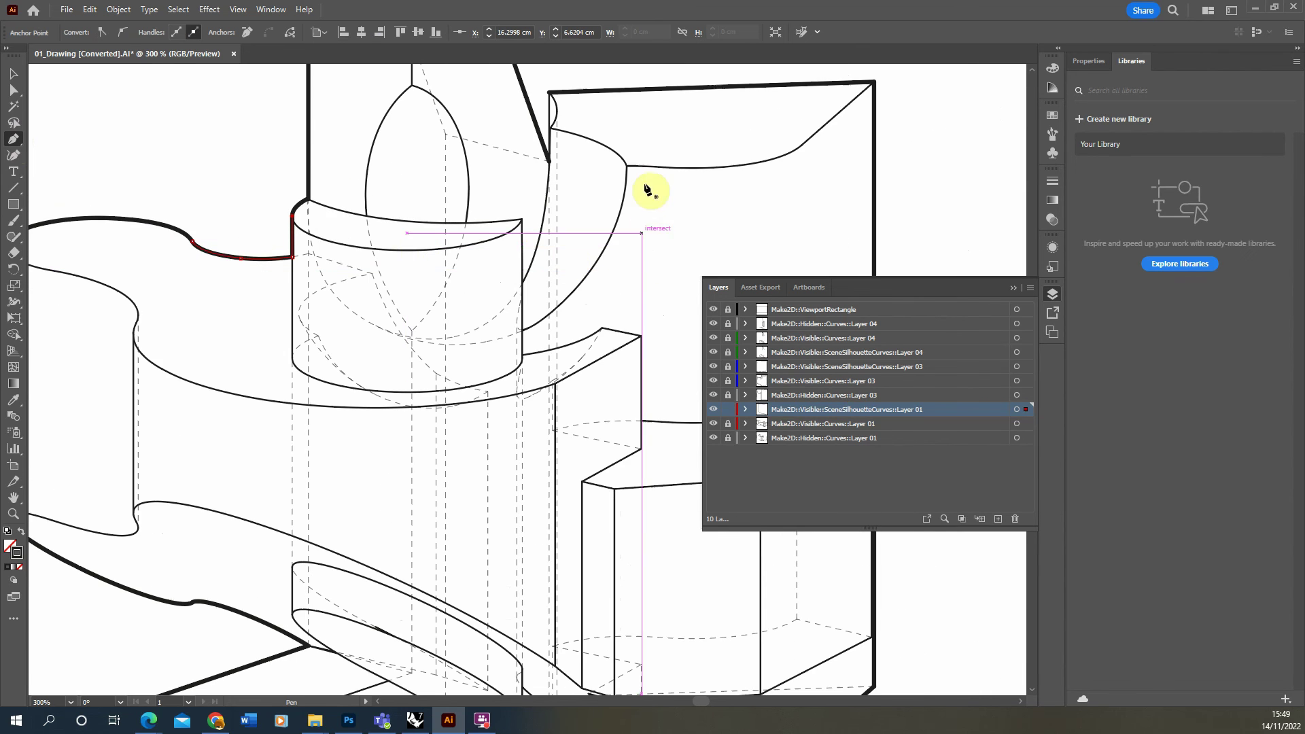
scroll(554, 131, "up", 2)
scroll(554, 167, "up", 3, "alt")
left_click(548, 164)
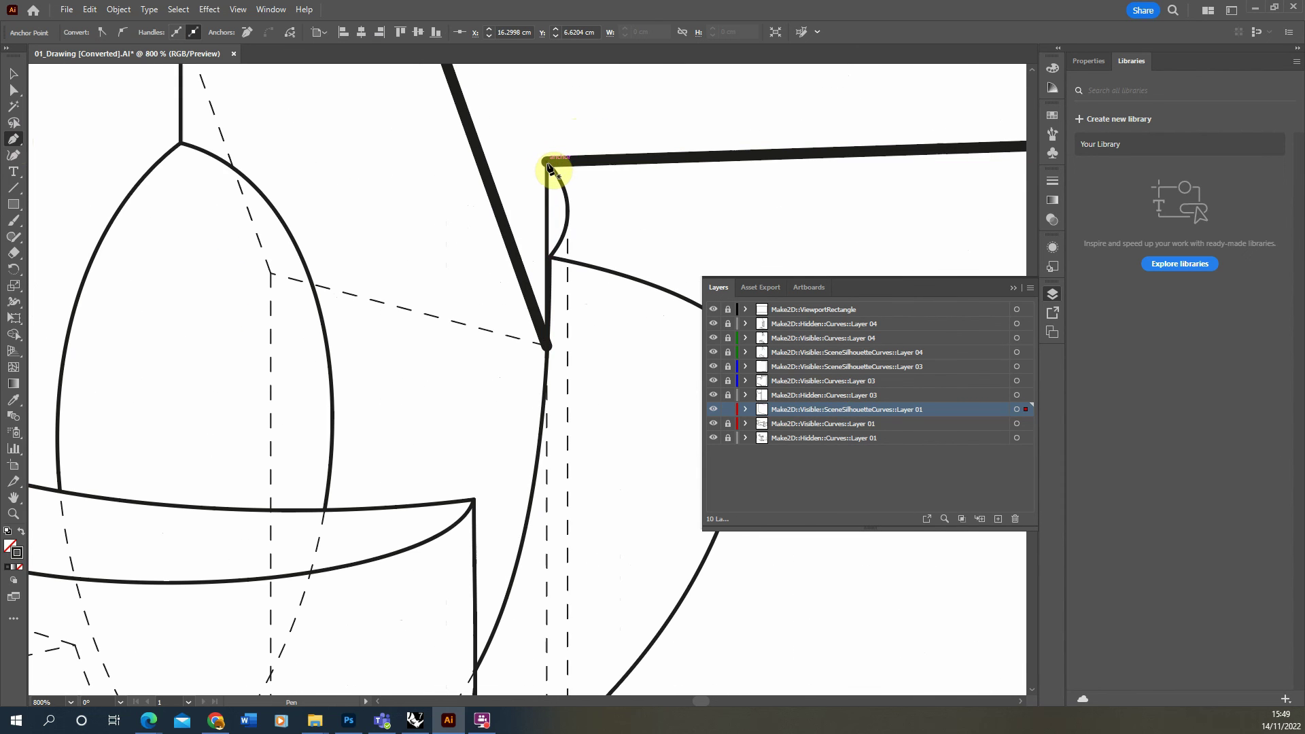
left_click(547, 345)
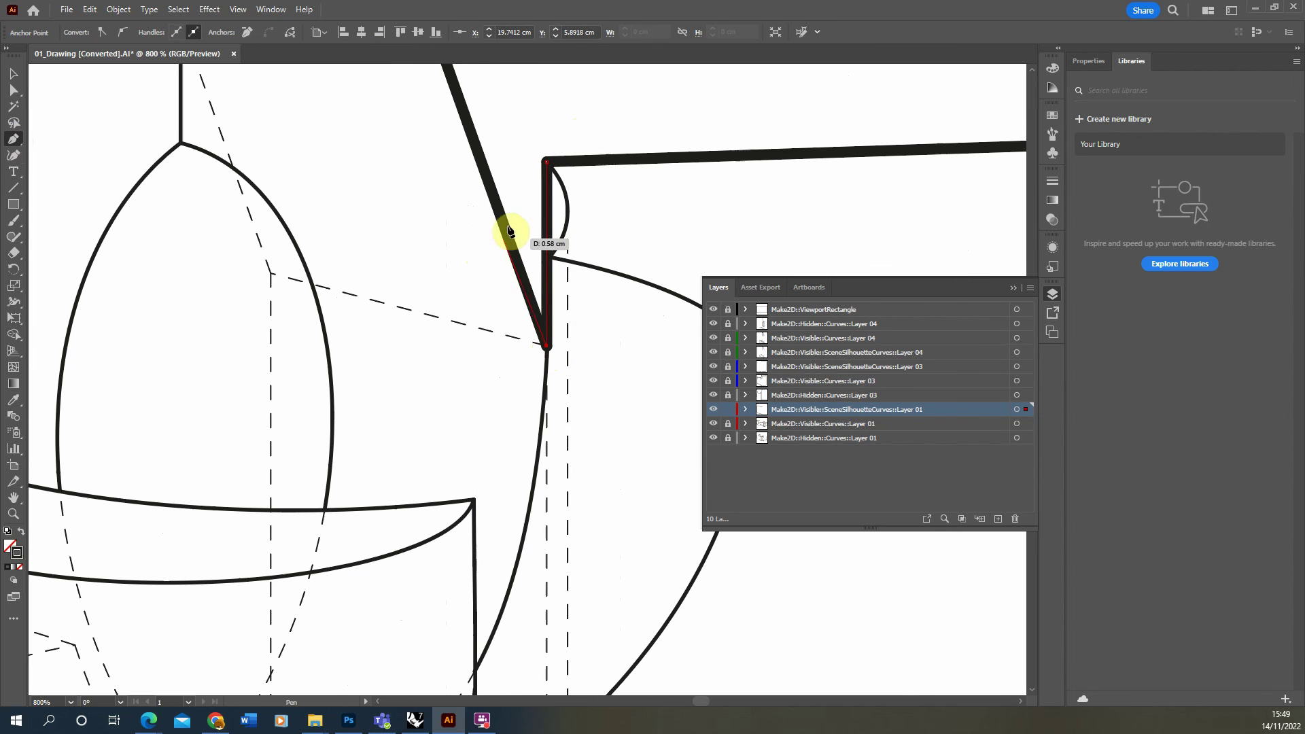
scroll(476, 211, "down", 5, "alt")
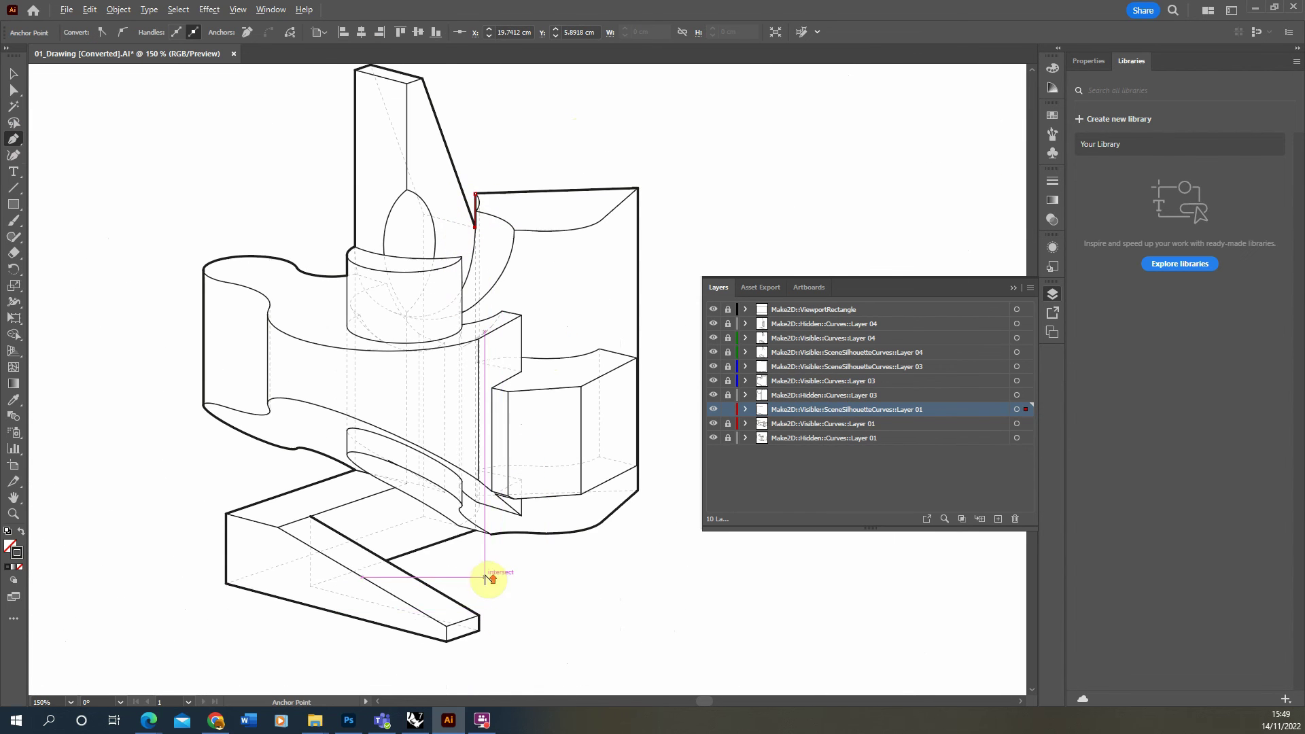
scroll(488, 578, "up", 5, "alt")
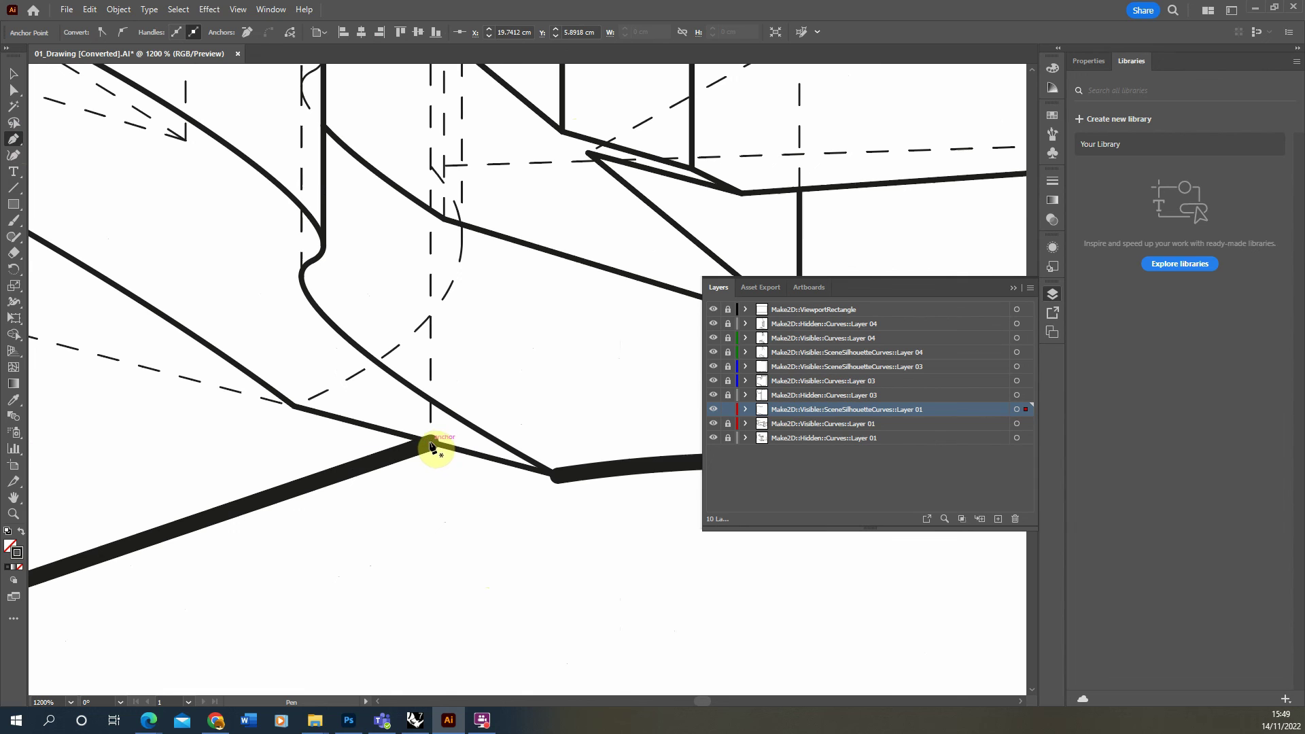
- Close the base gap by drawing a segment from the corner anchor down to the lower corner
left_click(432, 447)
left_click(554, 474)
scroll(560, 487, "down", 3, "alt")
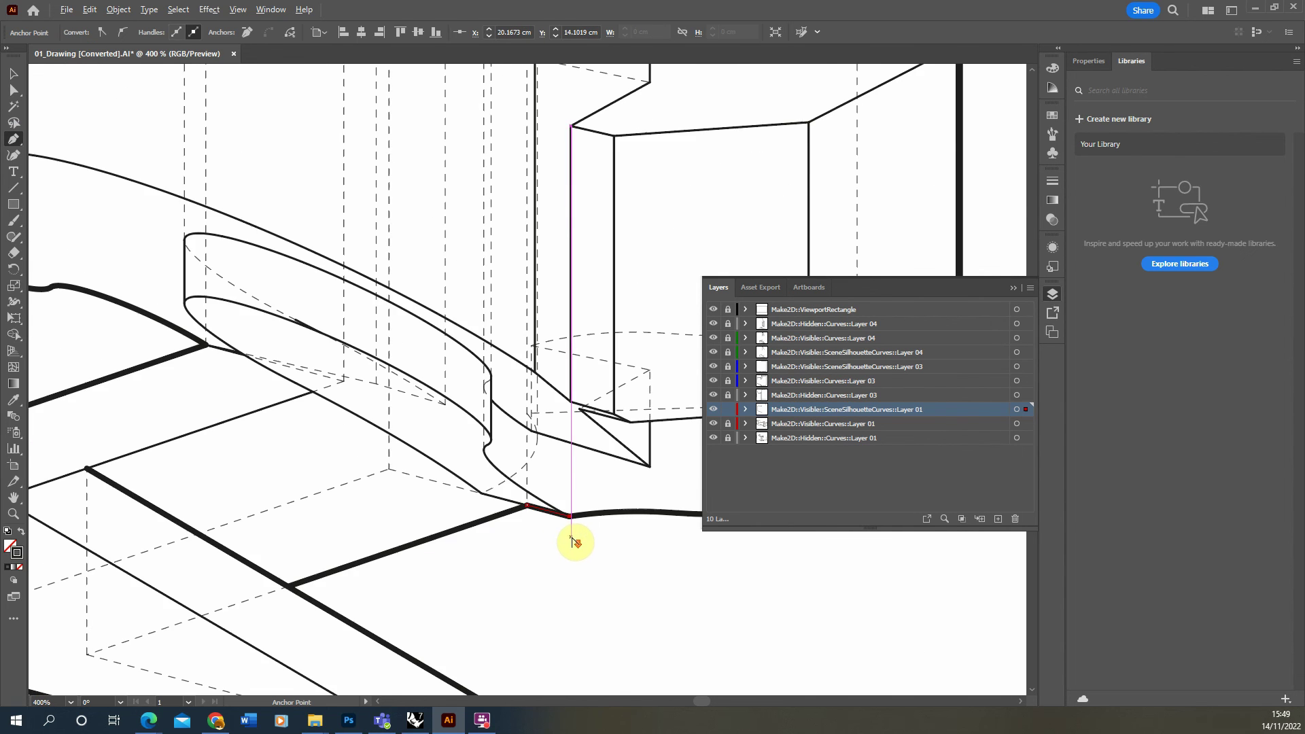
scroll(575, 542, "down", 2, "alt")
scroll(516, 436, "down", 3, "alt")
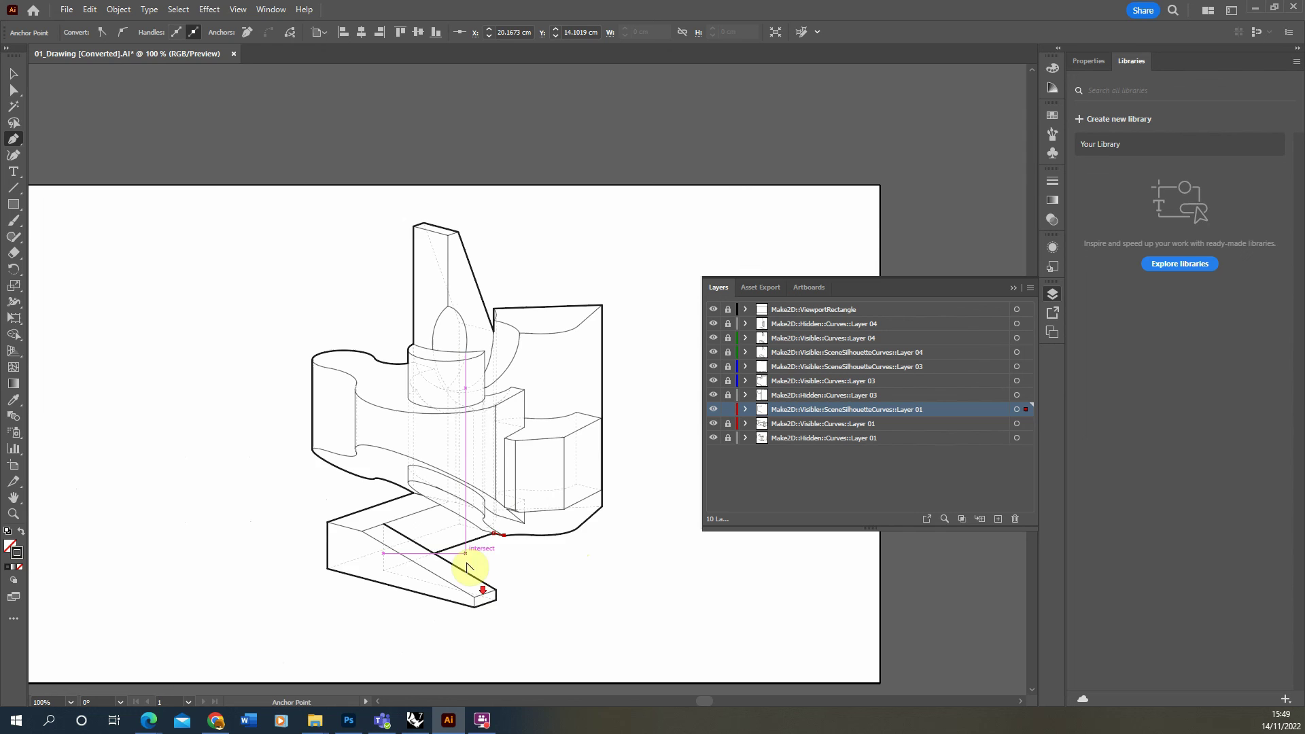
scroll(512, 558, "up", 2, "alt")
scroll(458, 517, "down", 1, "alt")
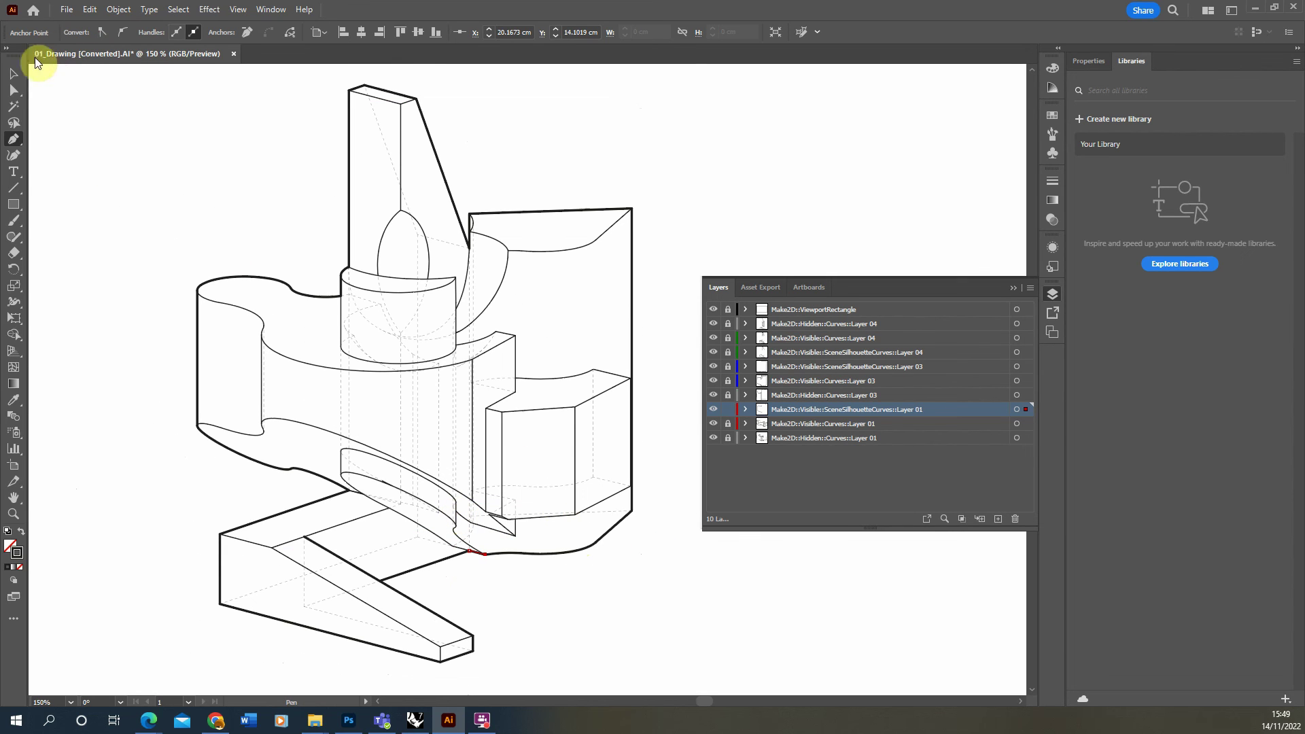
left_click(14, 73)
left_click(204, 162)
scroll(494, 348, "down", 1, "alt")
scroll(385, 333, "up", 1, "alt")
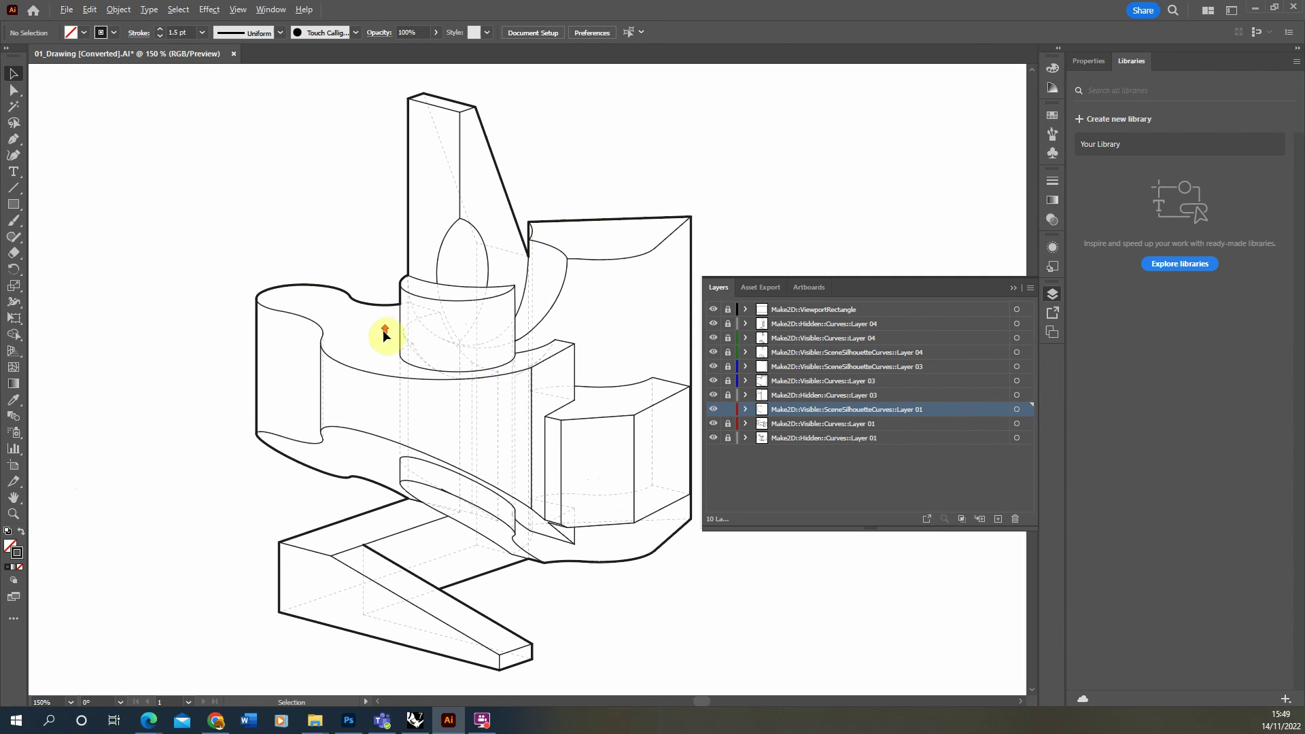
- Collapse the Layers panel into the right-hand dock to reveal the whole drawing
left_click(1013, 288)
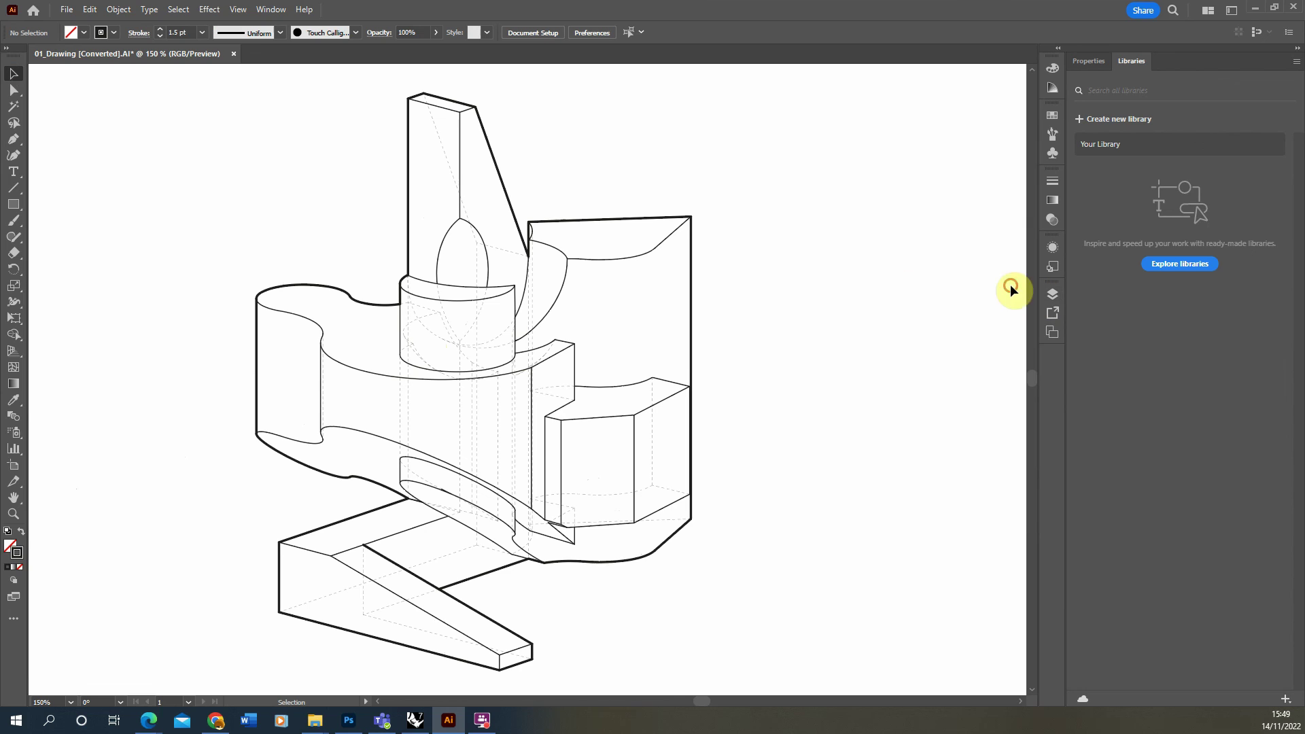